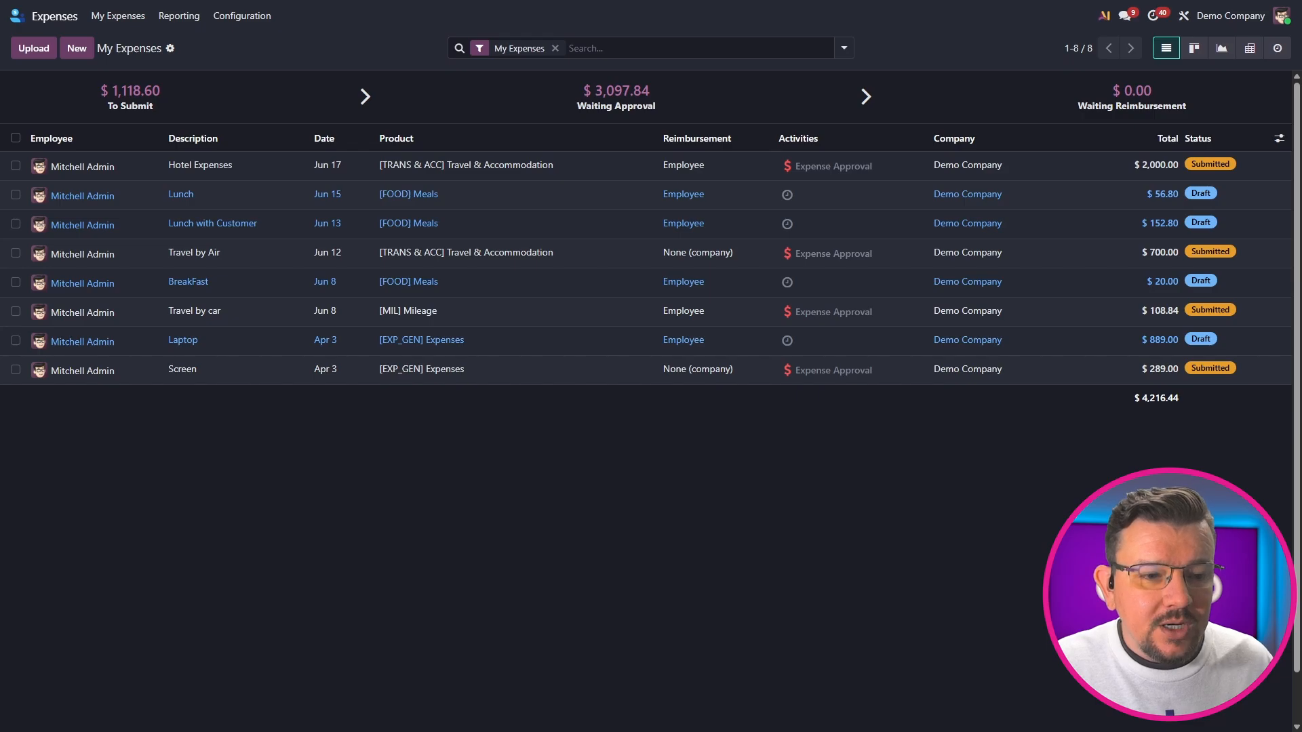
Create an expense from the receipt image, open it, and set its description to Customer Equipment
left_click_drag(1301, 413, 765, 411)
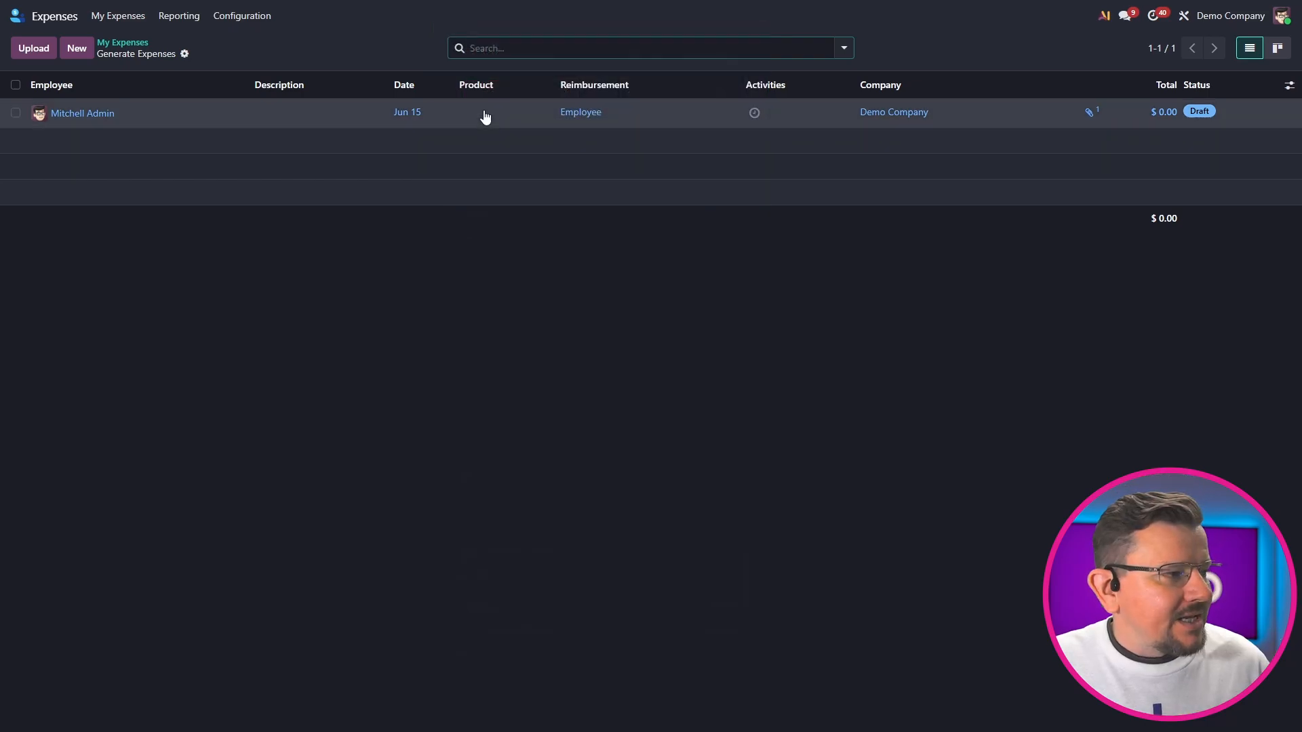
left_click(486, 114)
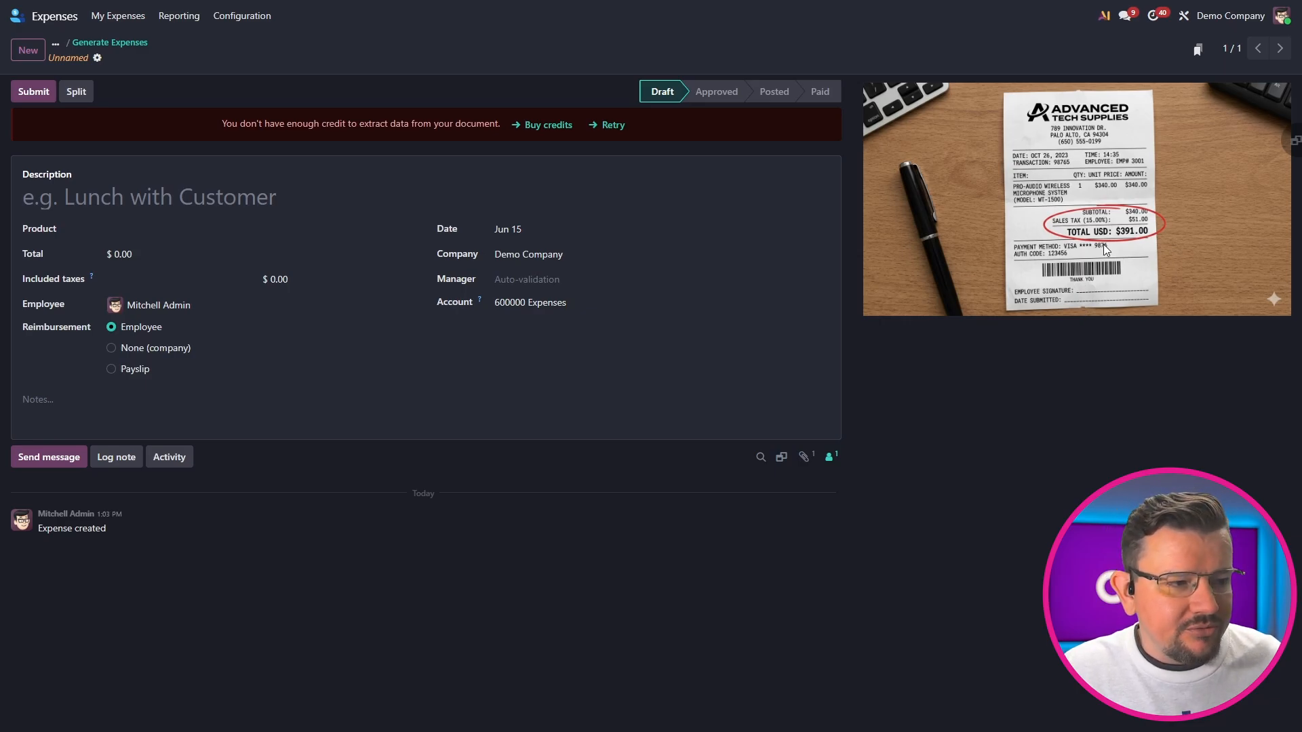
left_click(130, 198)
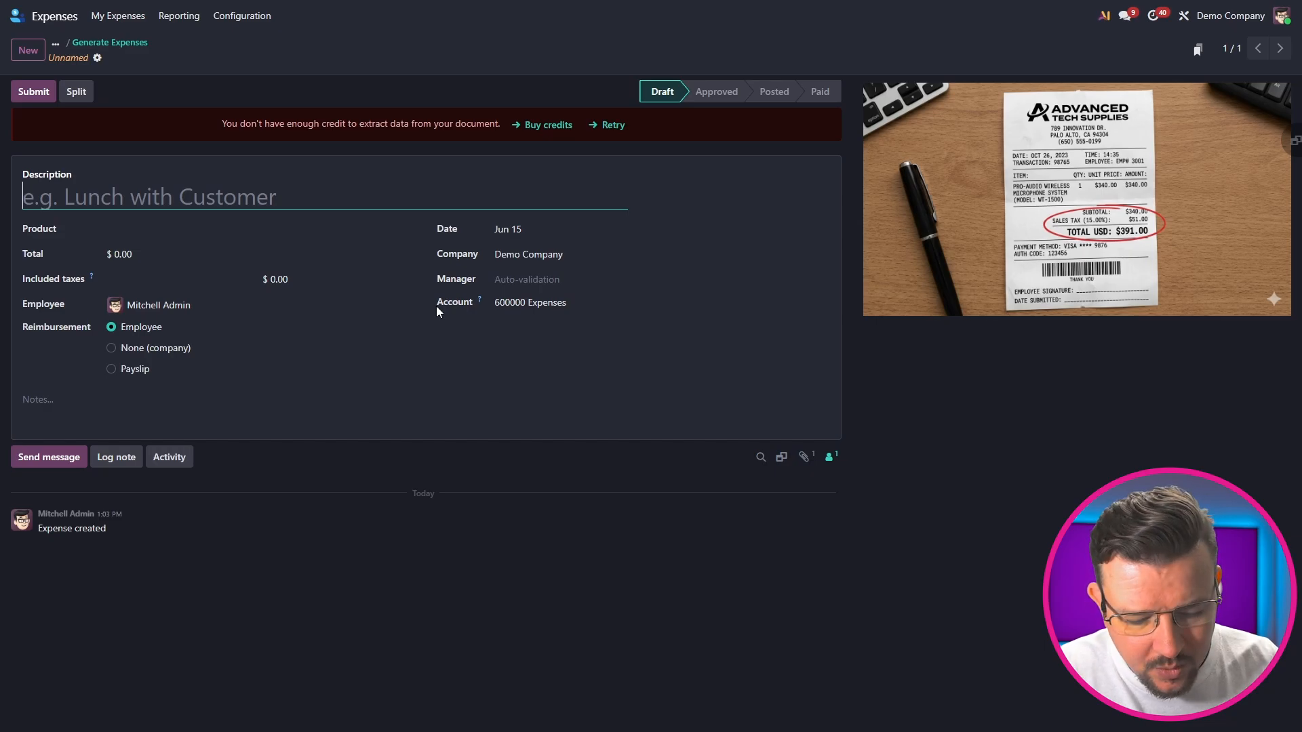
type("Custom")
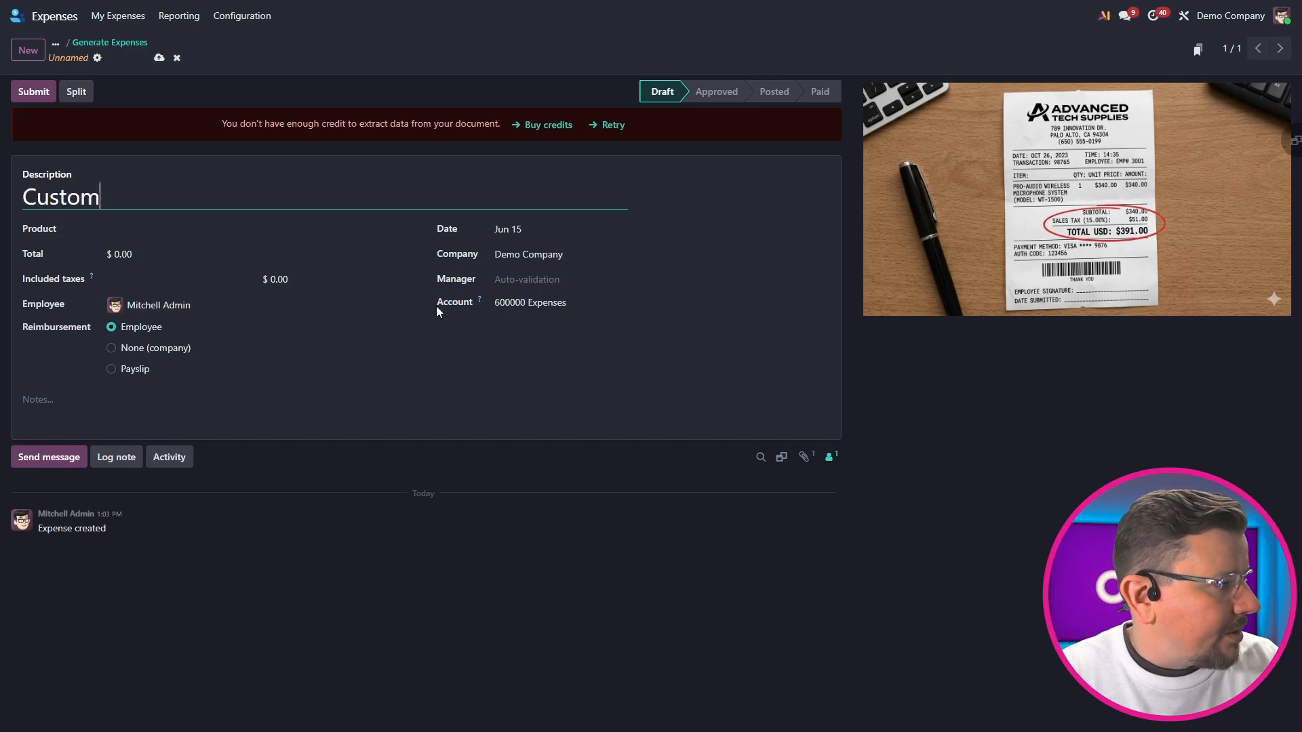
type("er Equipment")
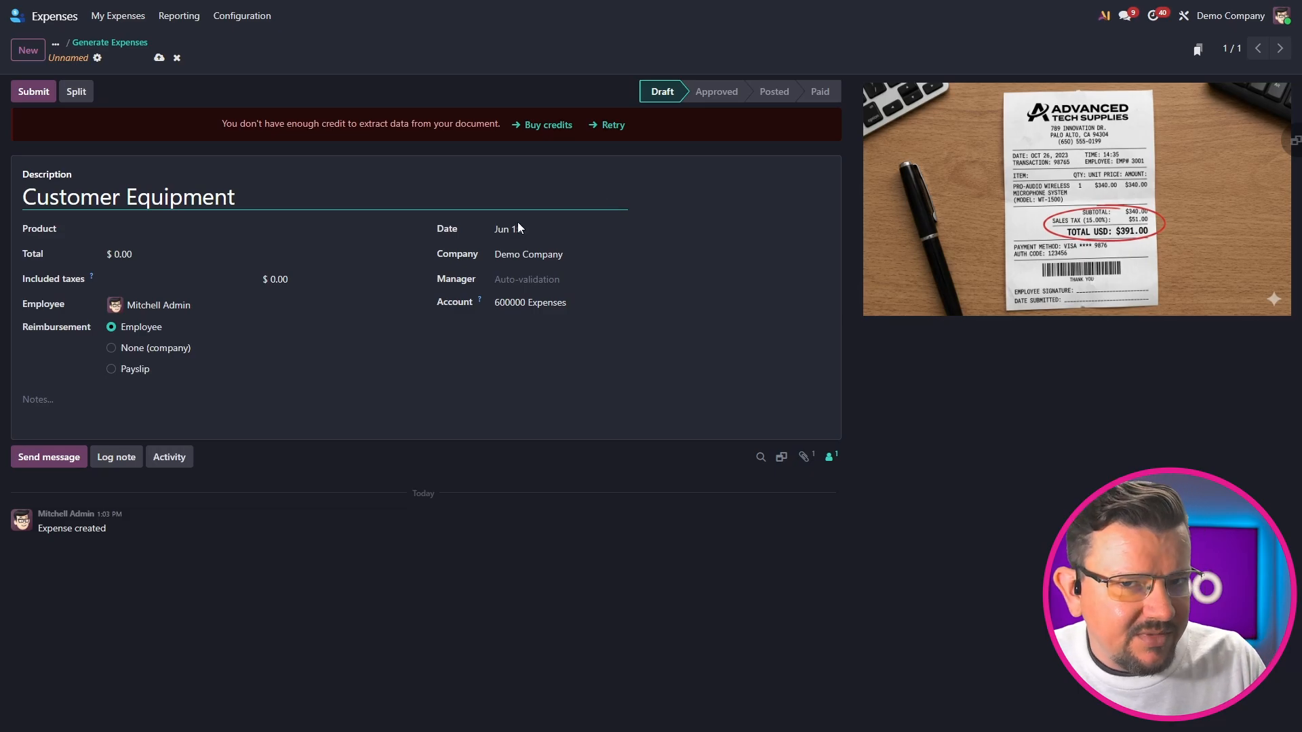
Assign the [EXP_GEN] Expenses product to the Customer Equipment expense and set its total to $391
left_click(156, 230)
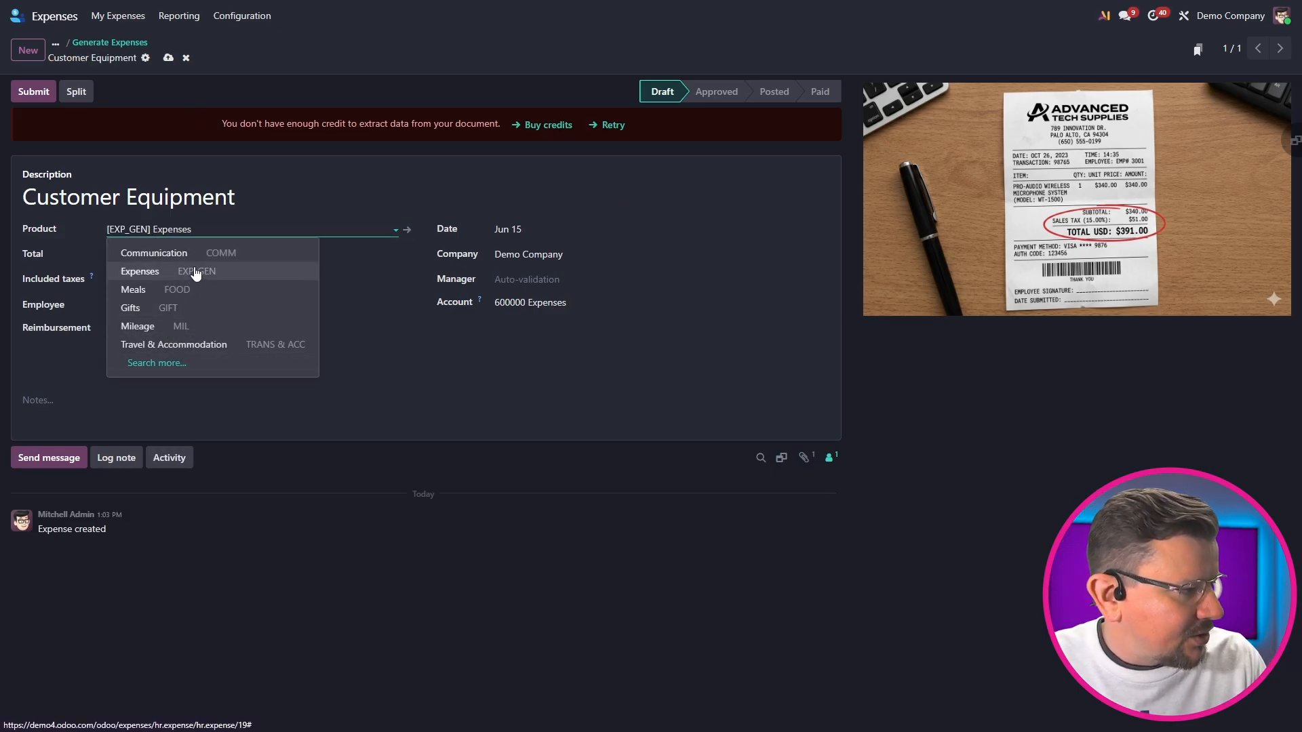
left_click(194, 270)
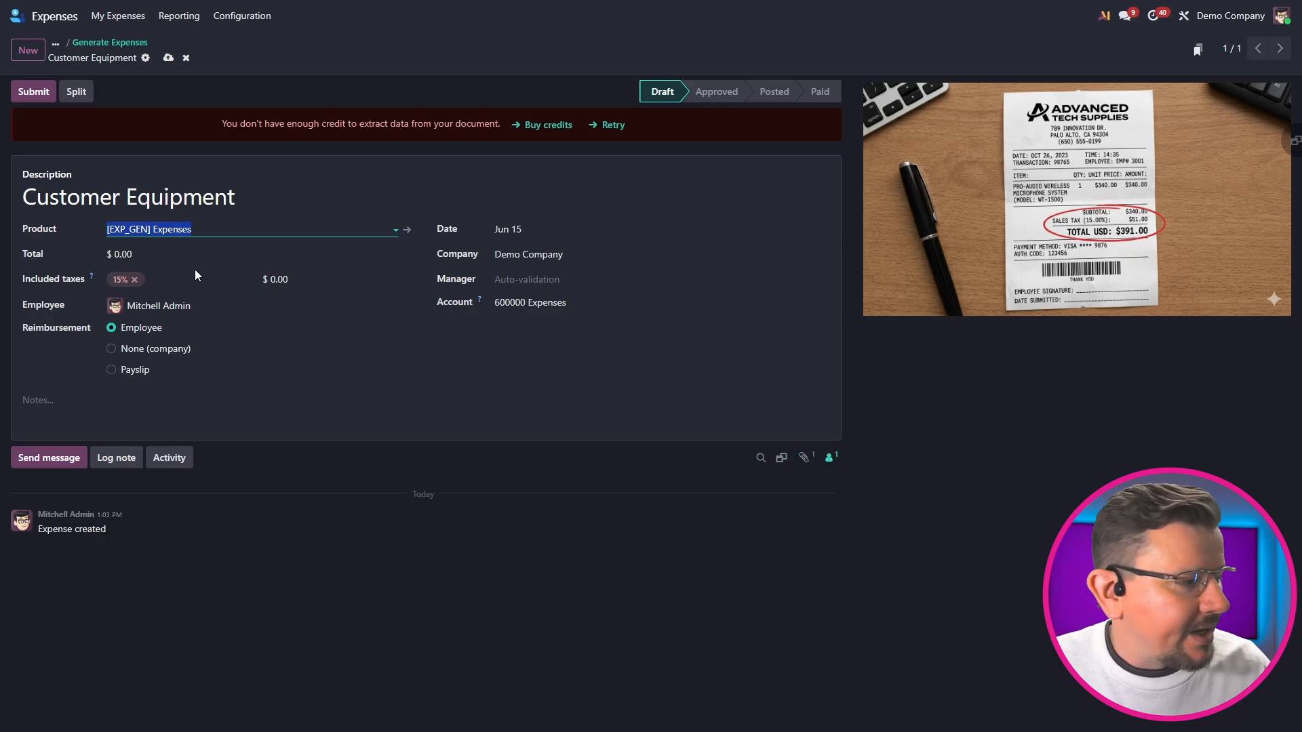
left_click(176, 251)
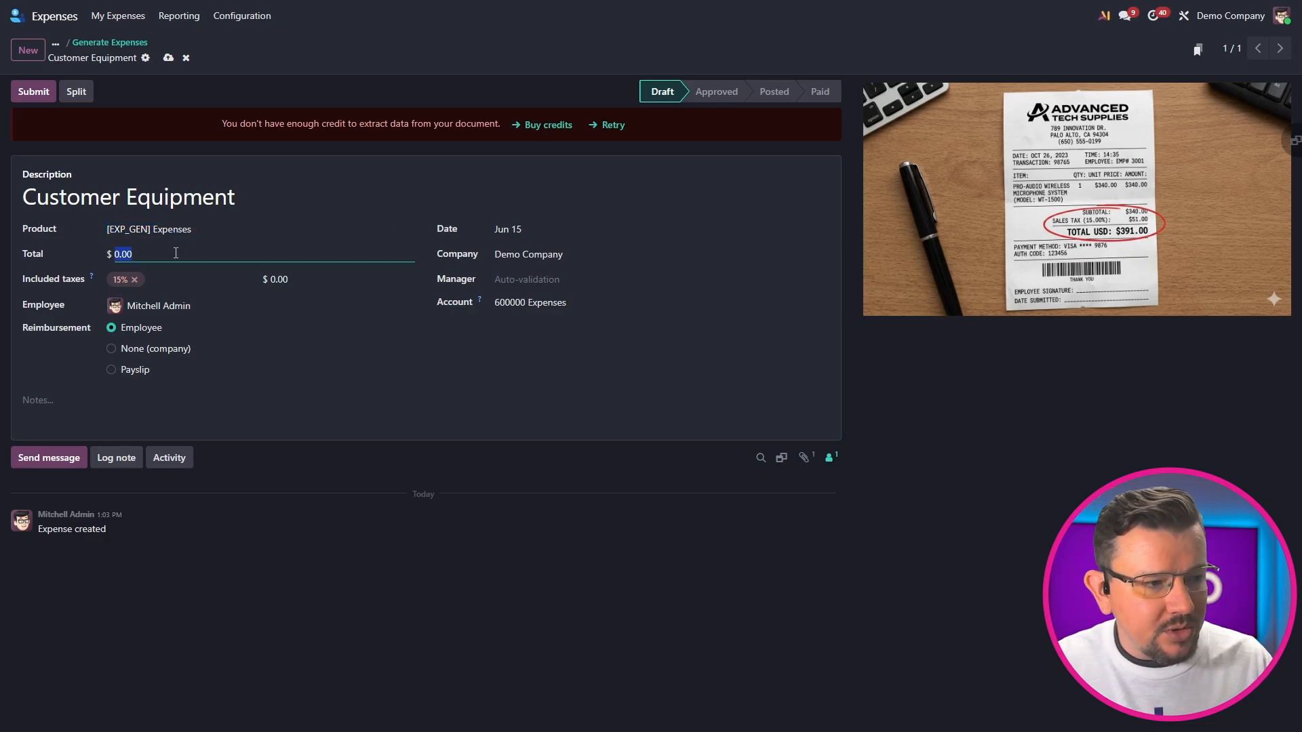
type("391")
left_click(416, 385)
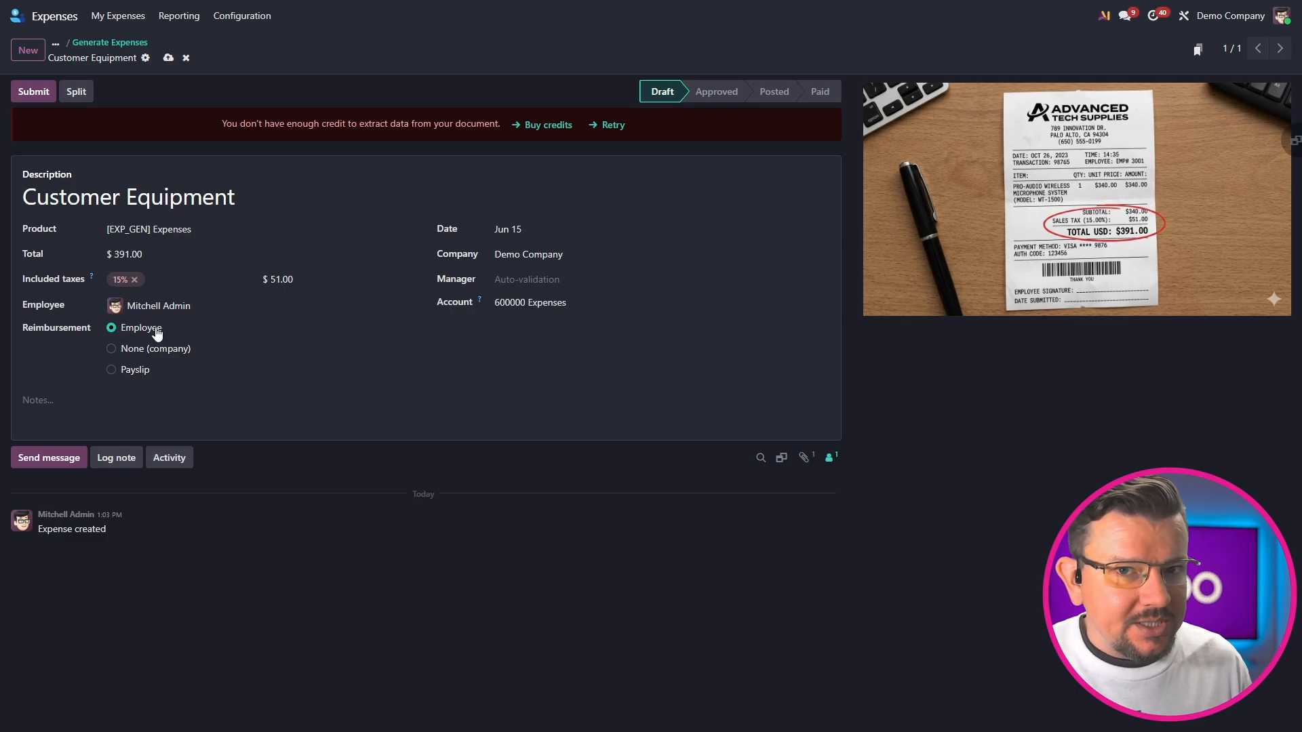
Try the None (company) and Payslip reimbursement options, and return the reimbursement to Employee
left_click(139, 350)
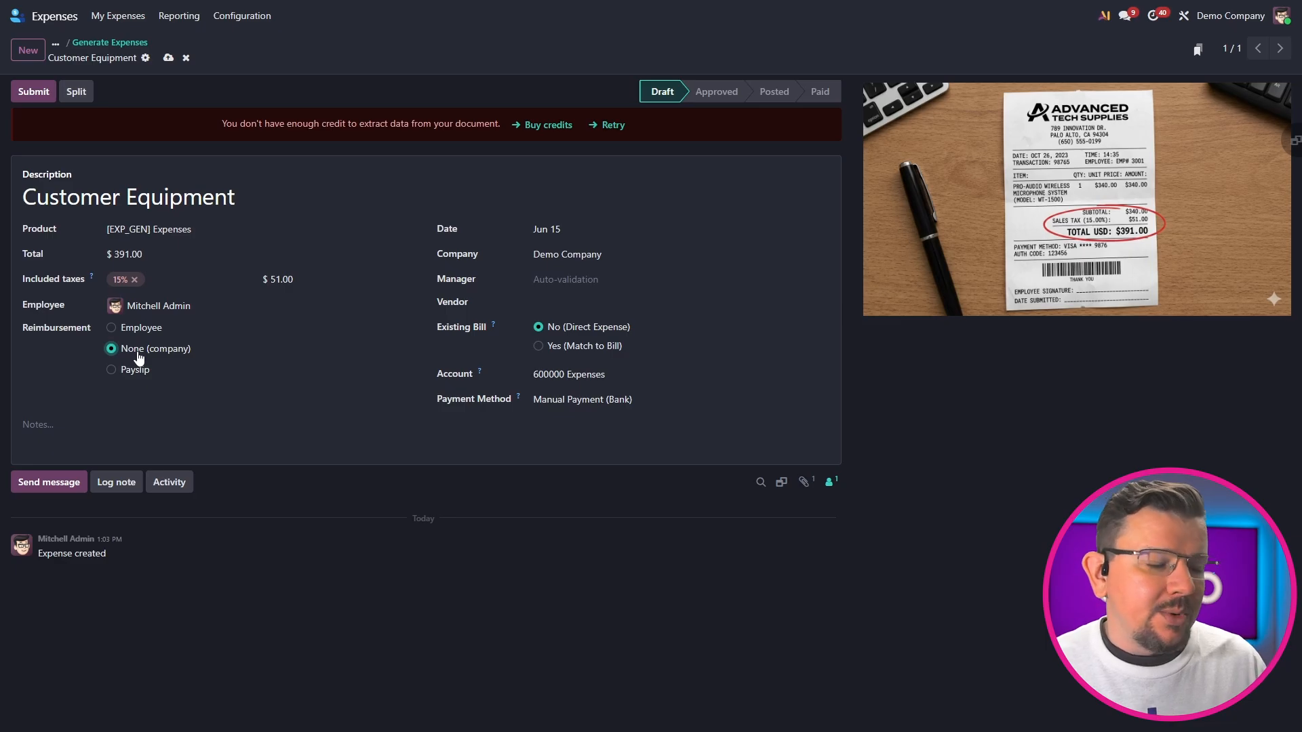
left_click(139, 371)
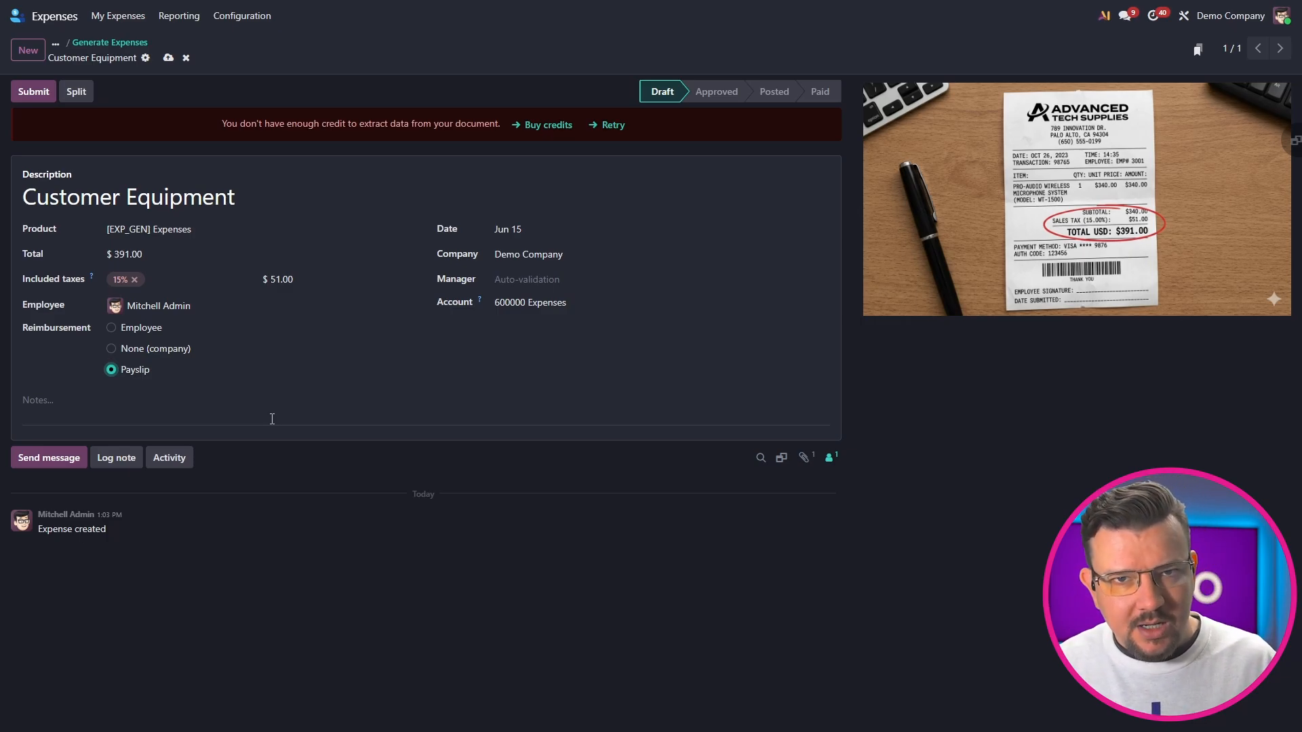
left_click(128, 330)
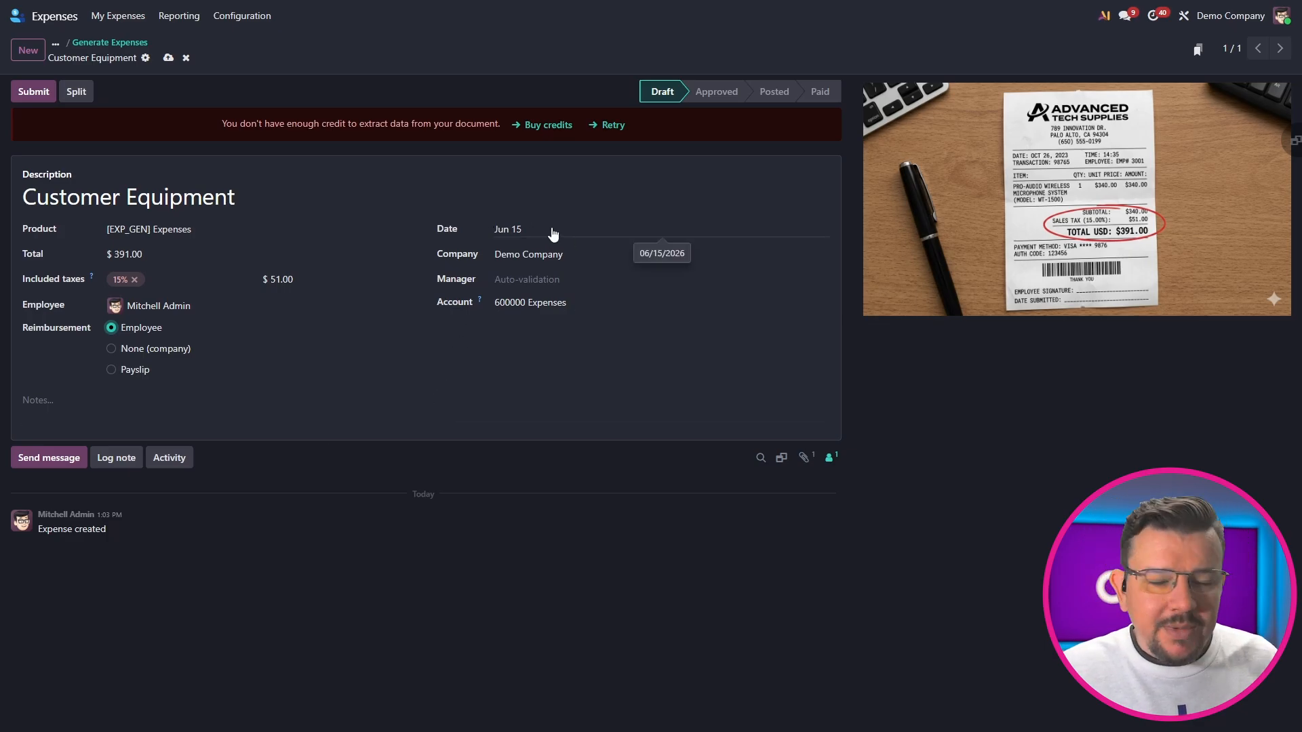
Examine the manager and account choices offered for the Customer Equipment expense without changing them
left_click(529, 274)
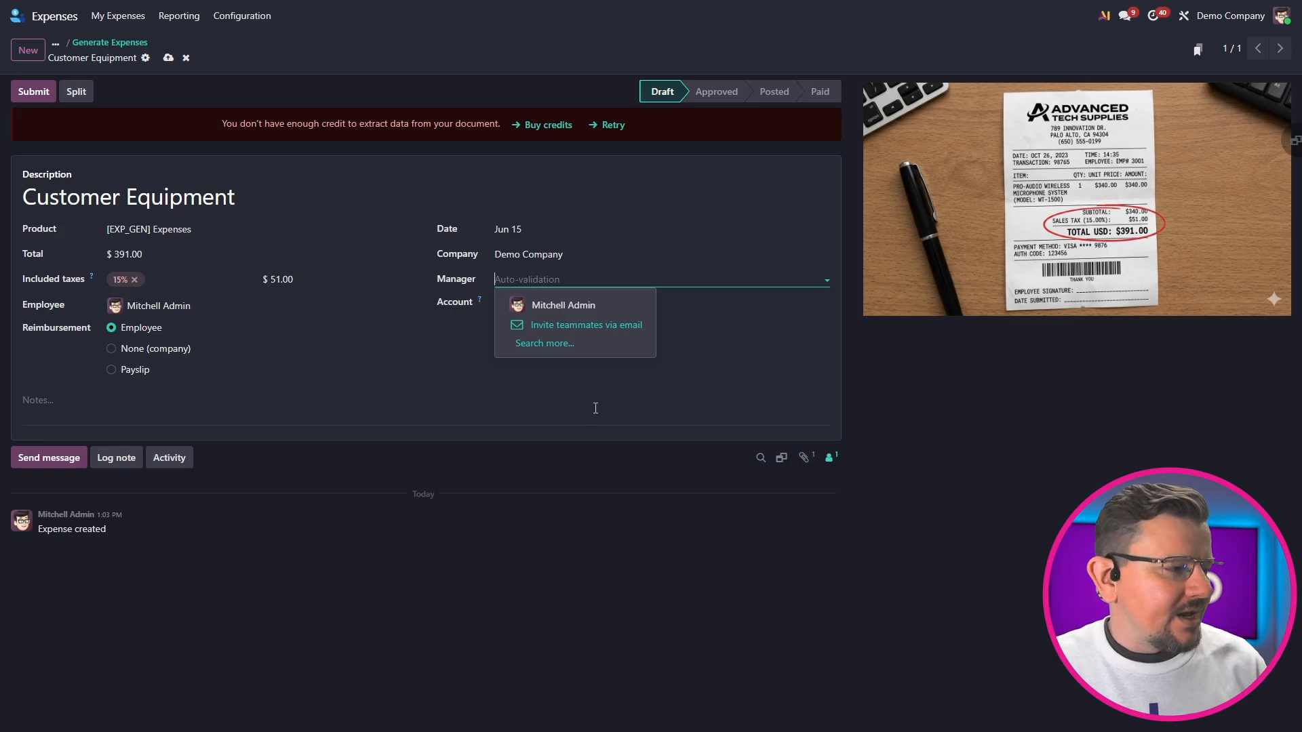
left_click(403, 366)
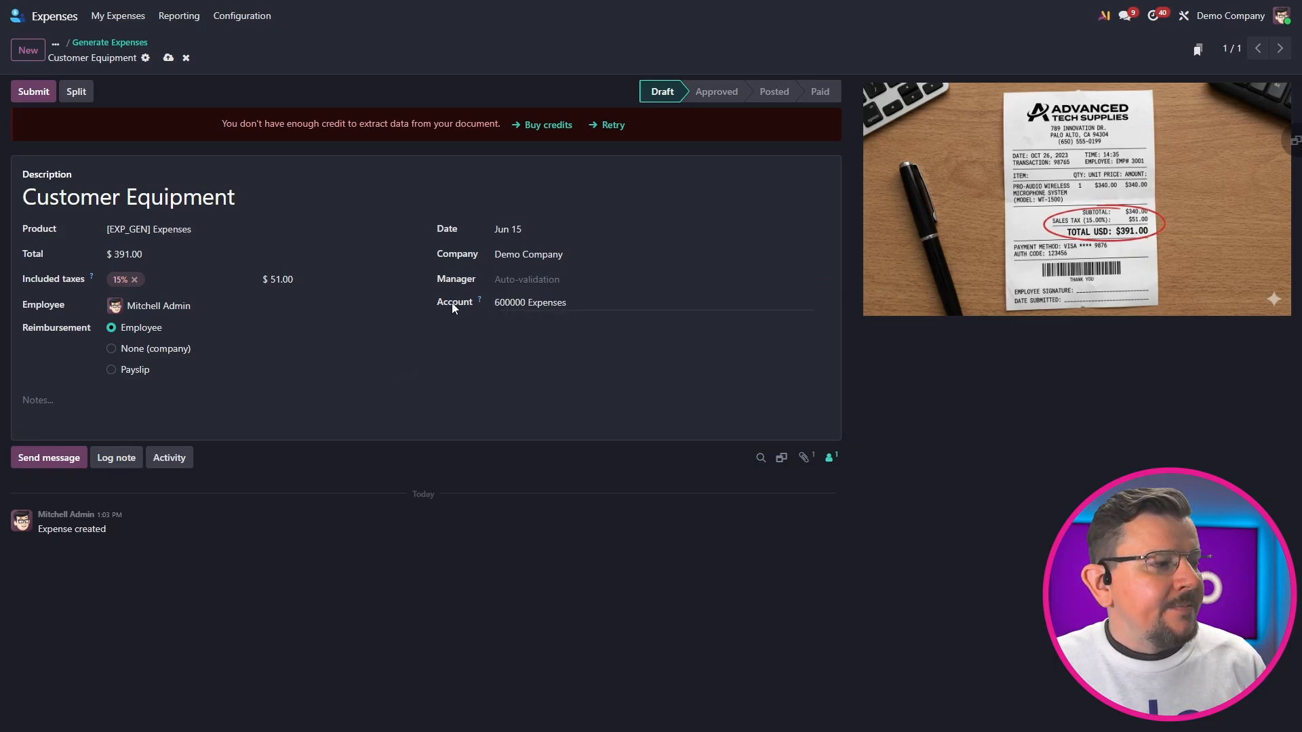
left_click(583, 306)
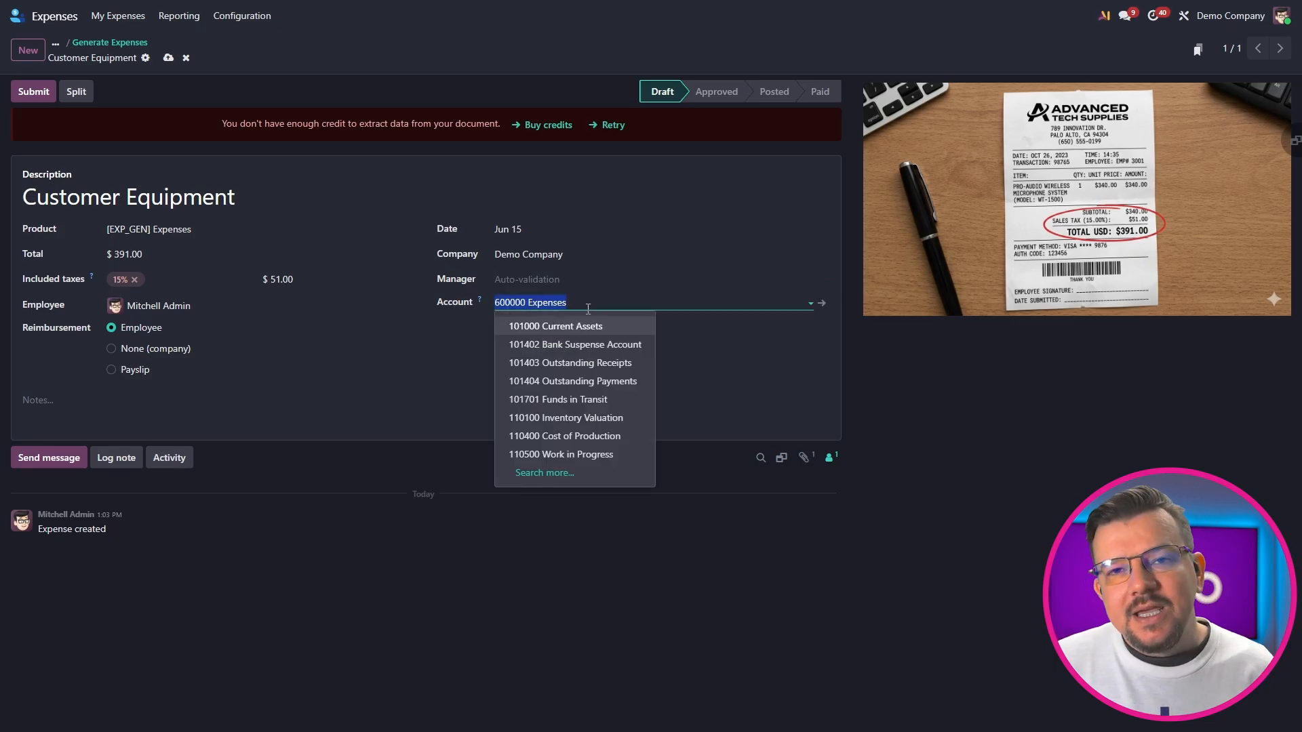
left_click(413, 385)
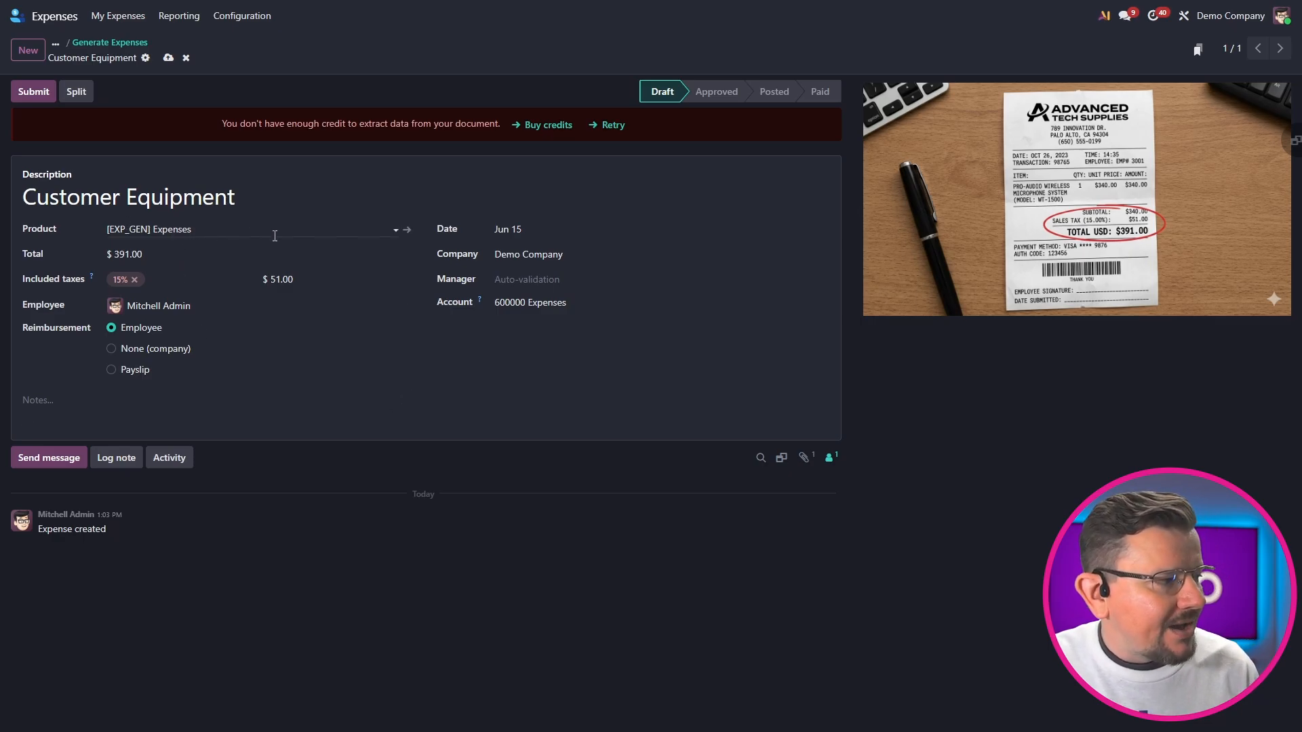
Review the Expenses product's expense account and re-invoicing settings, and return to the Customer Equipment expense
left_click(407, 230)
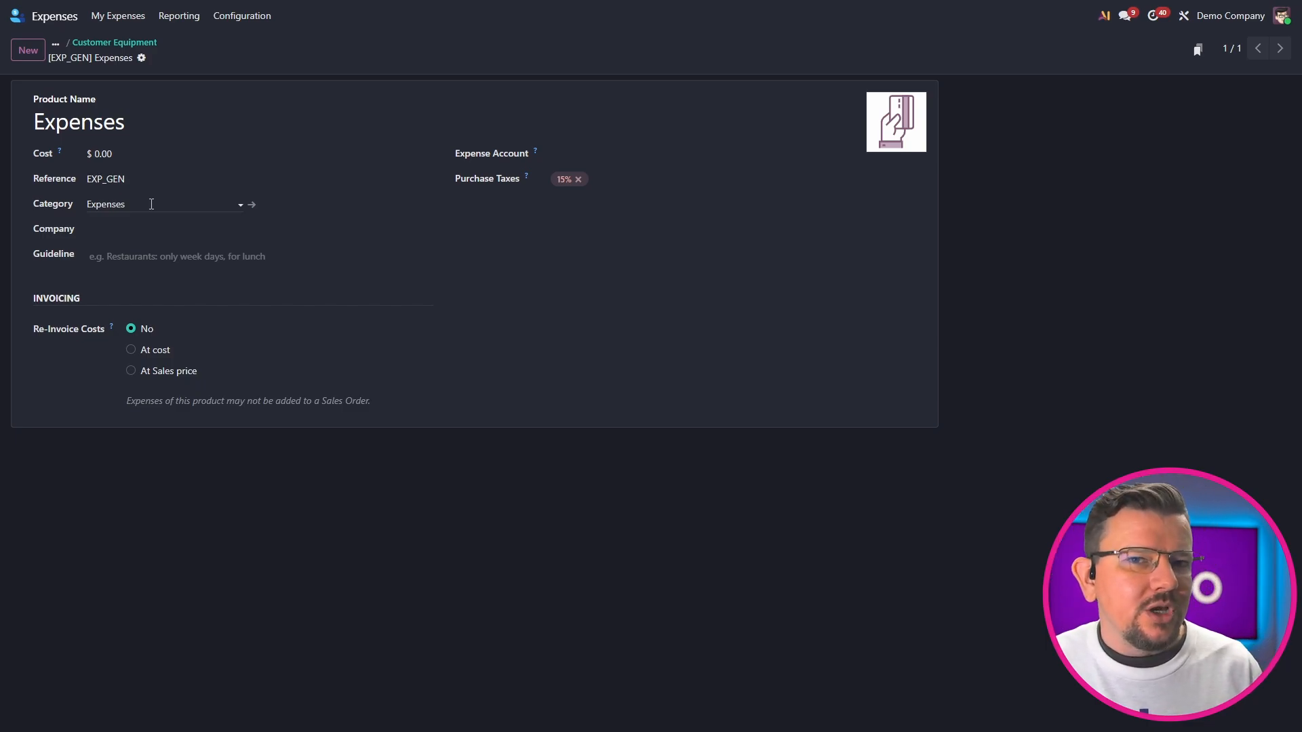
left_click(589, 158)
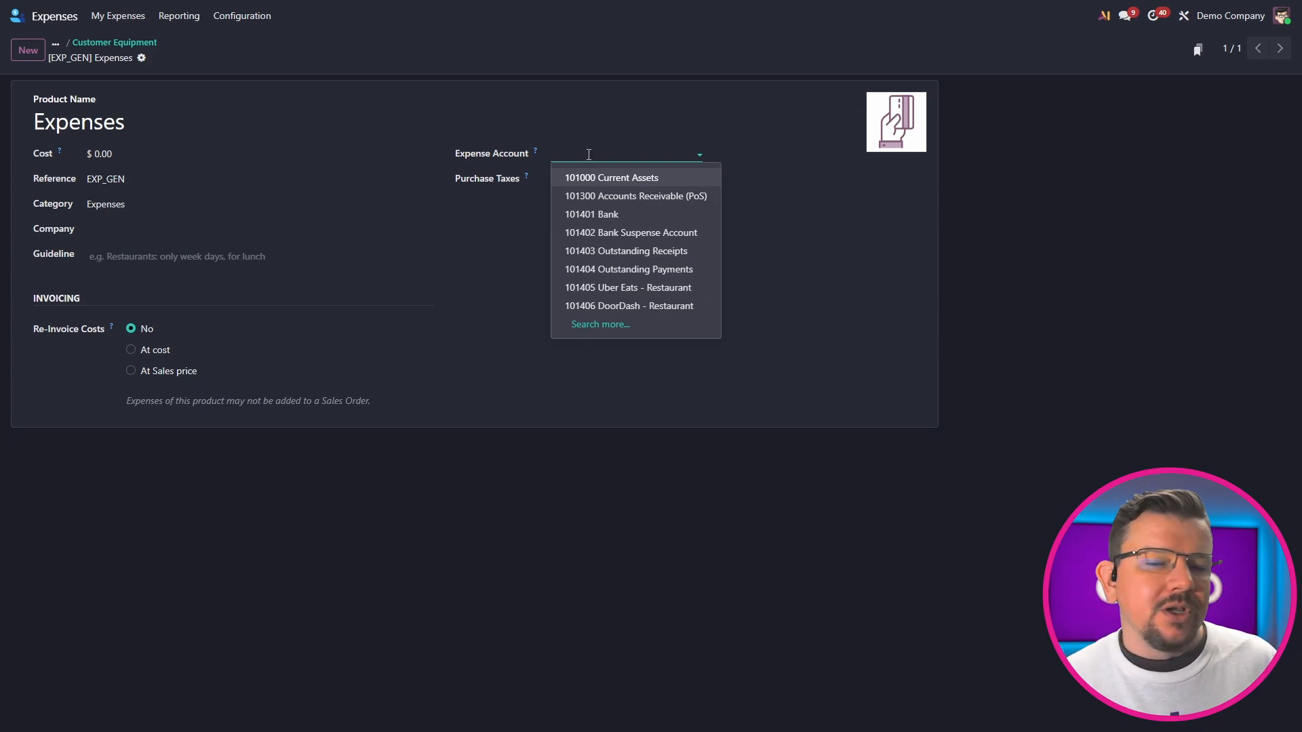
left_click(532, 250)
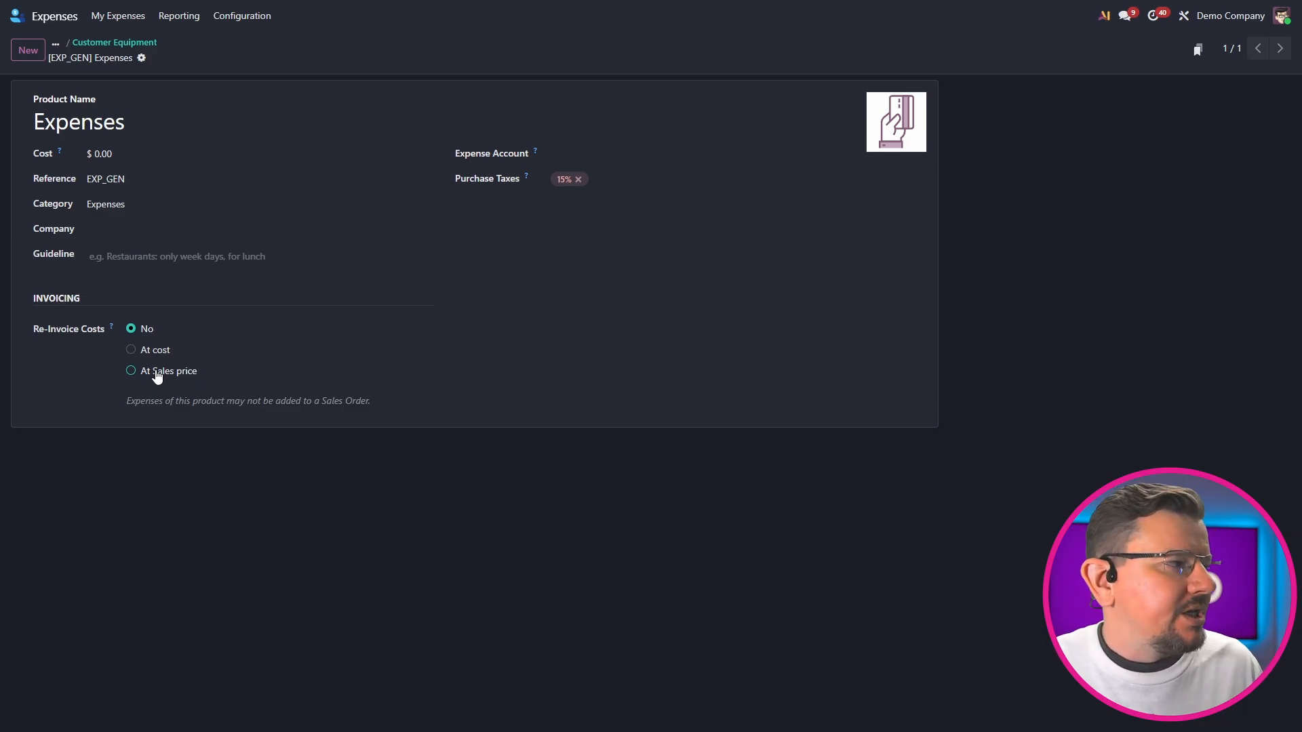
left_click(127, 44)
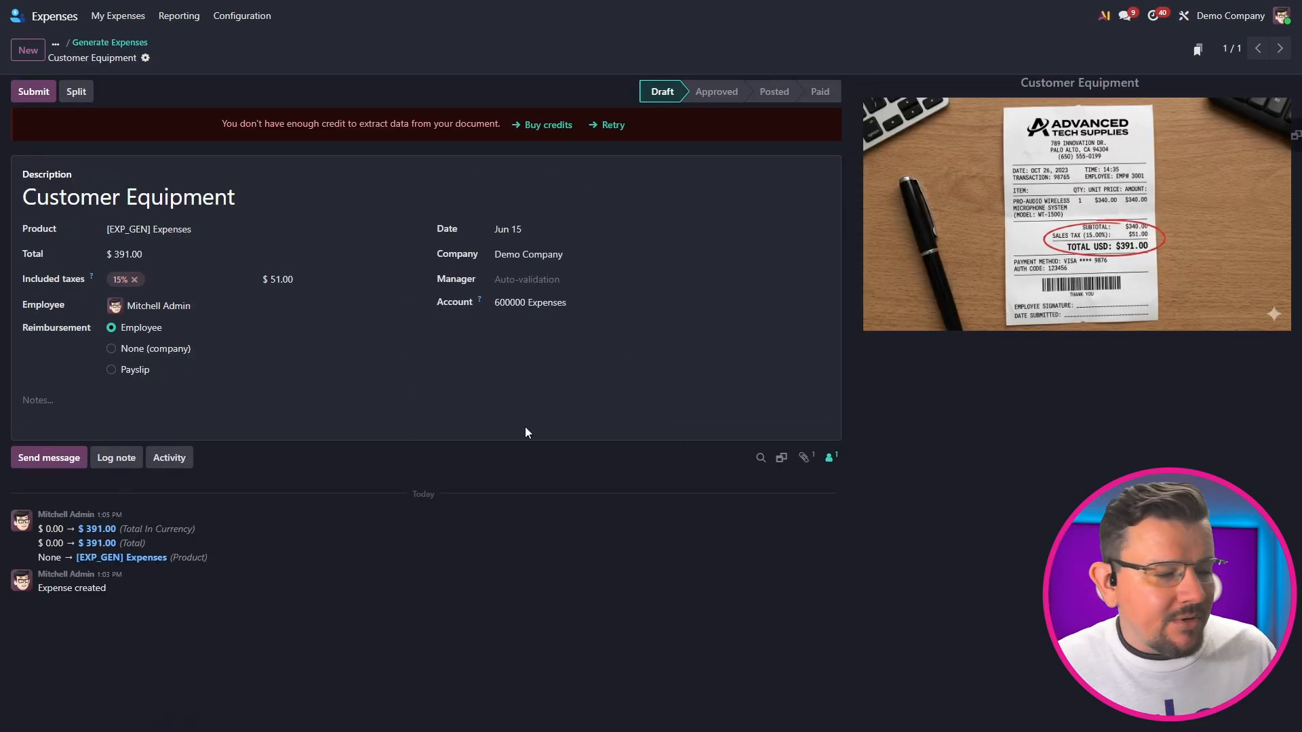
Submit the Customer Equipment expense and return to the My Expenses list
left_click(26, 99)
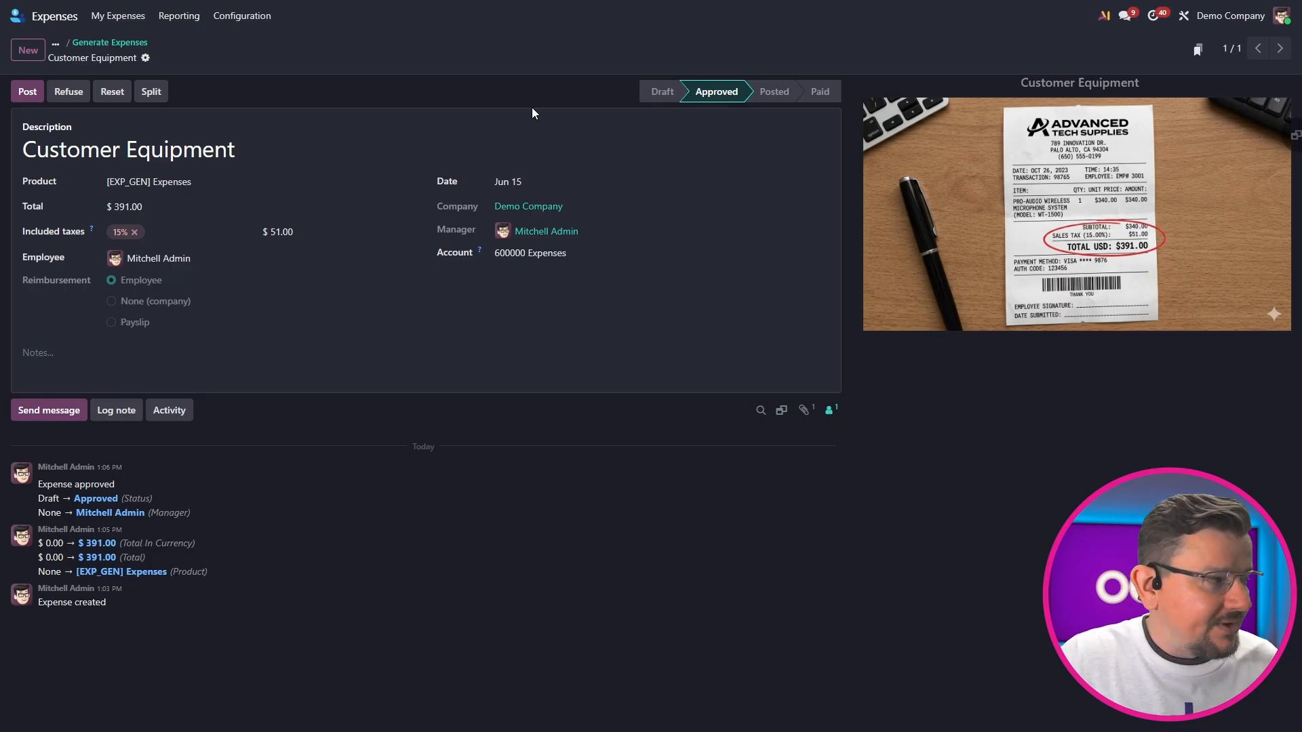
left_click(136, 25)
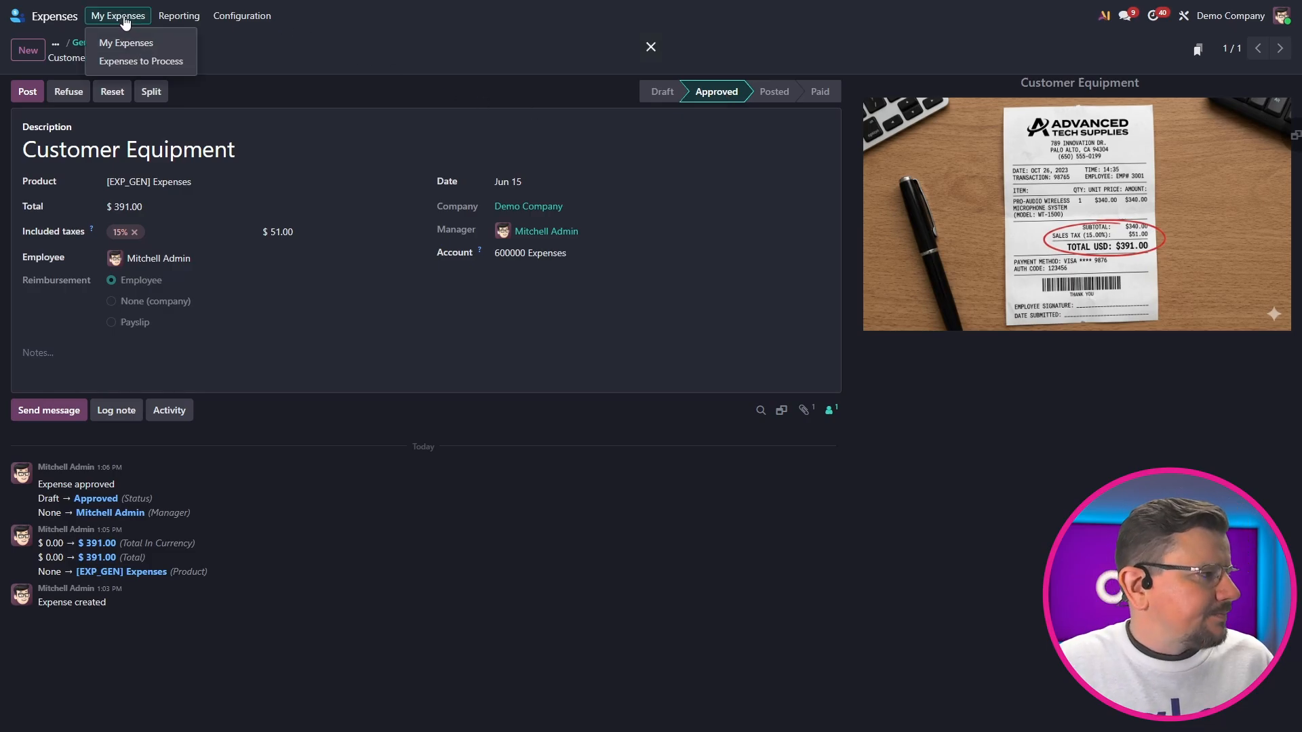
left_click(137, 42)
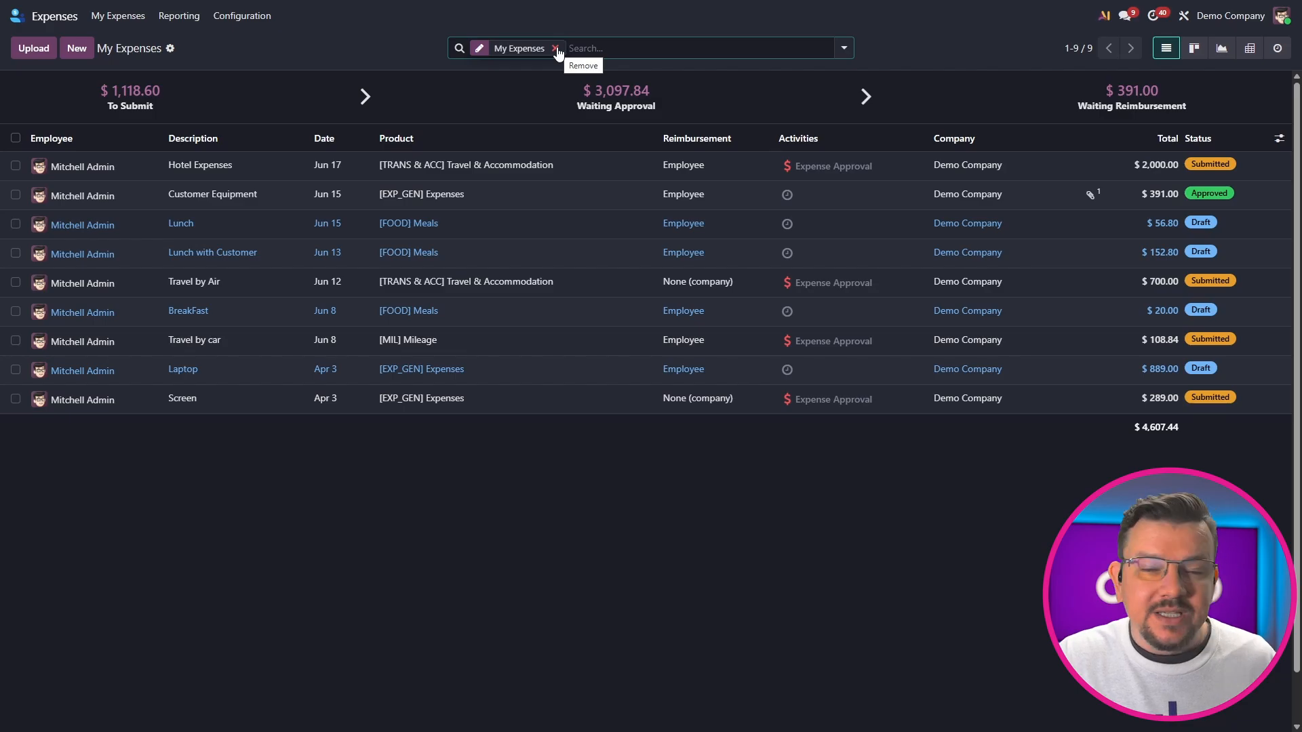
Replace the My Expenses filter on the expense list with the Waiting Approval filter
left_click(555, 48)
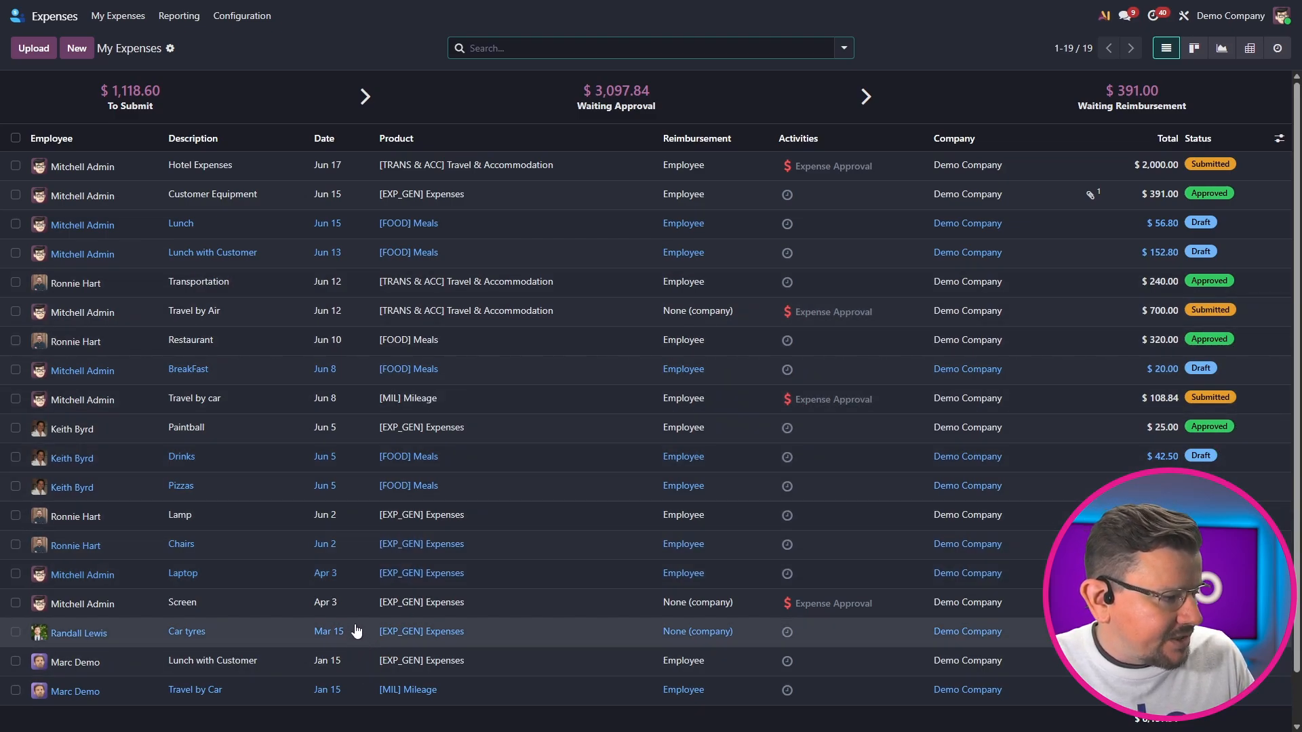
left_click(843, 47)
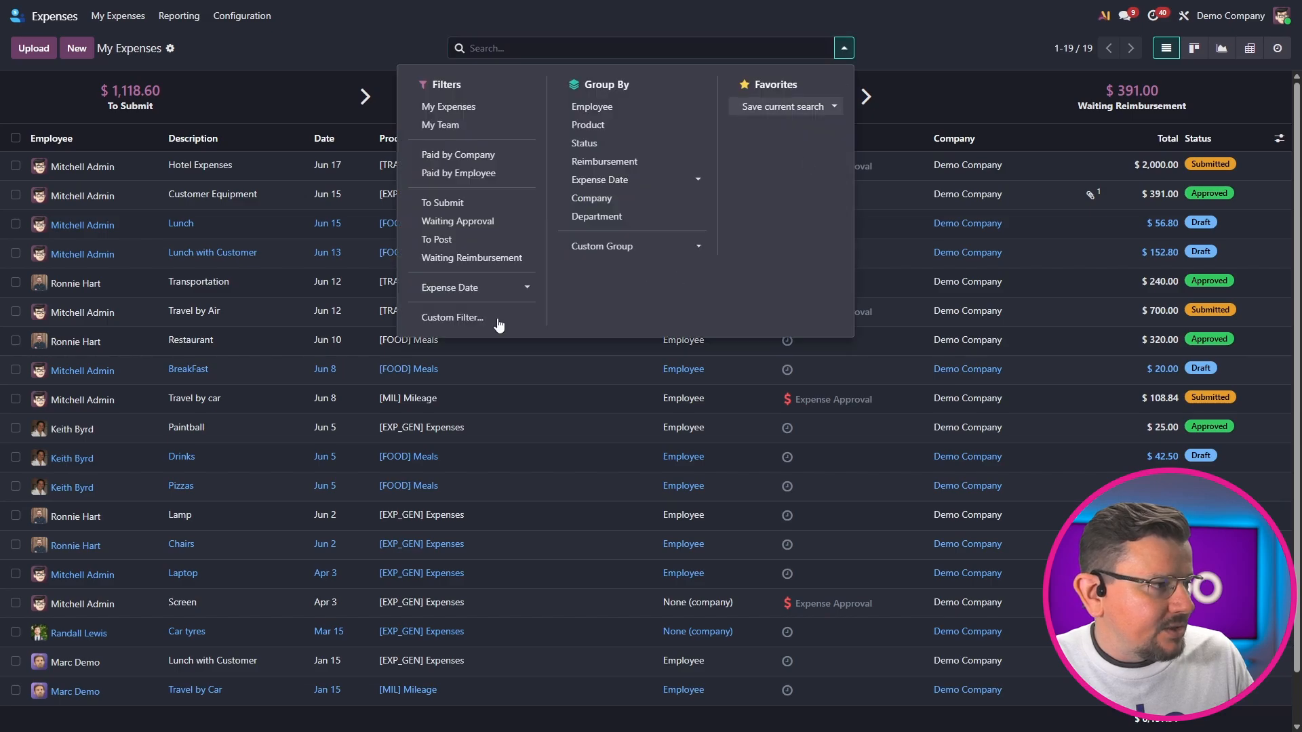
left_click(463, 228)
left_click(210, 405)
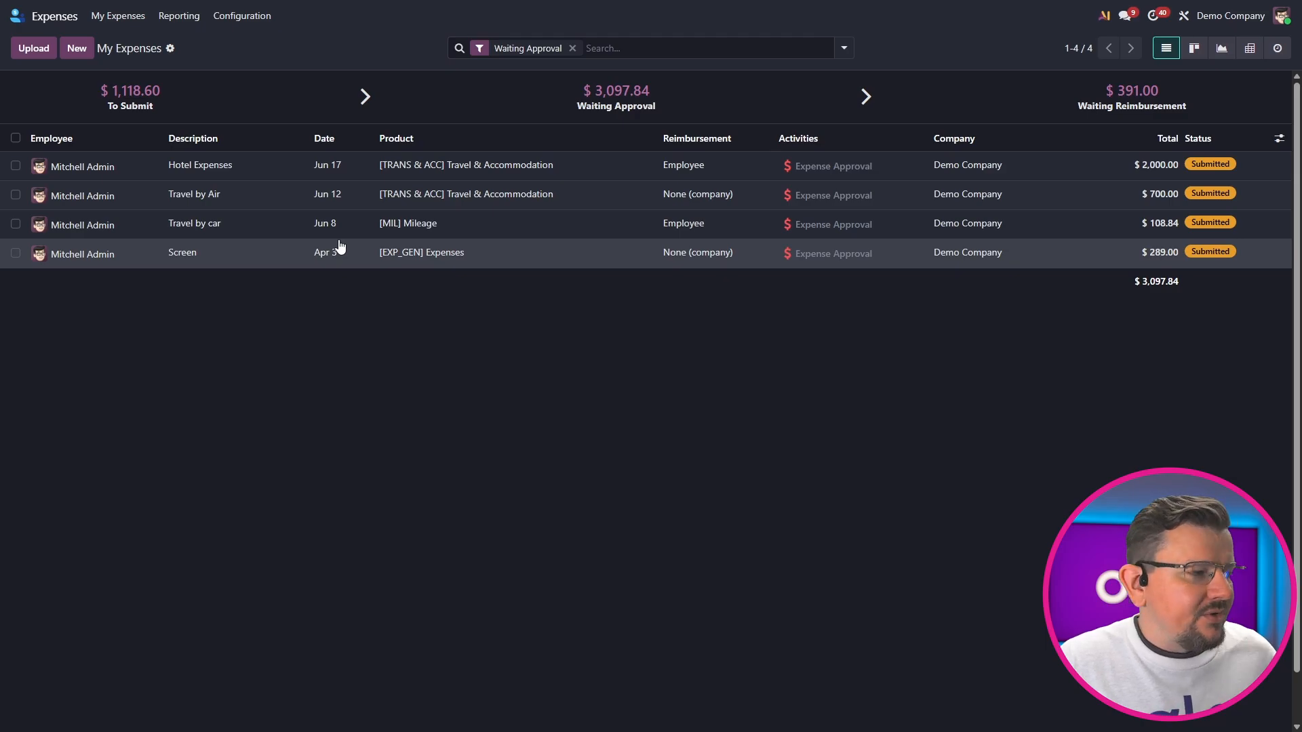
Open the submitted Hotel Expenses record, check its account choices, and approve the expense
left_click(427, 168)
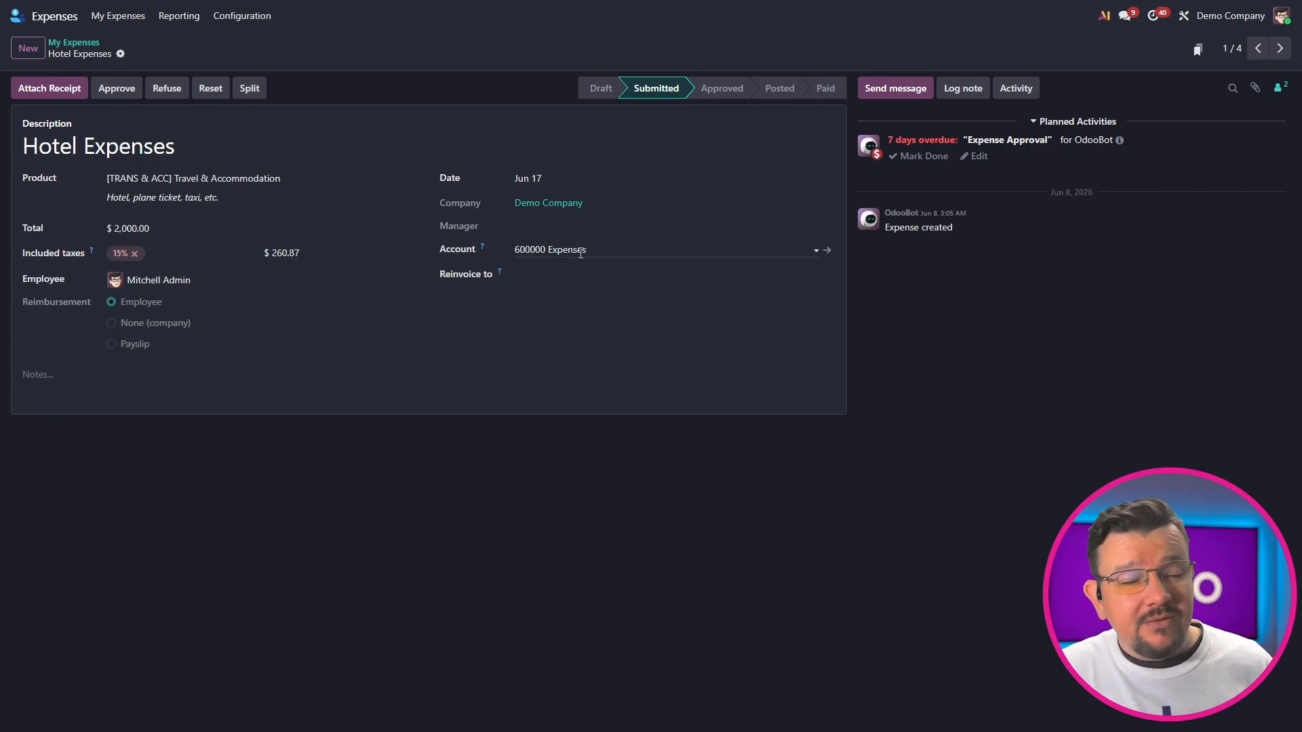
left_click(580, 251)
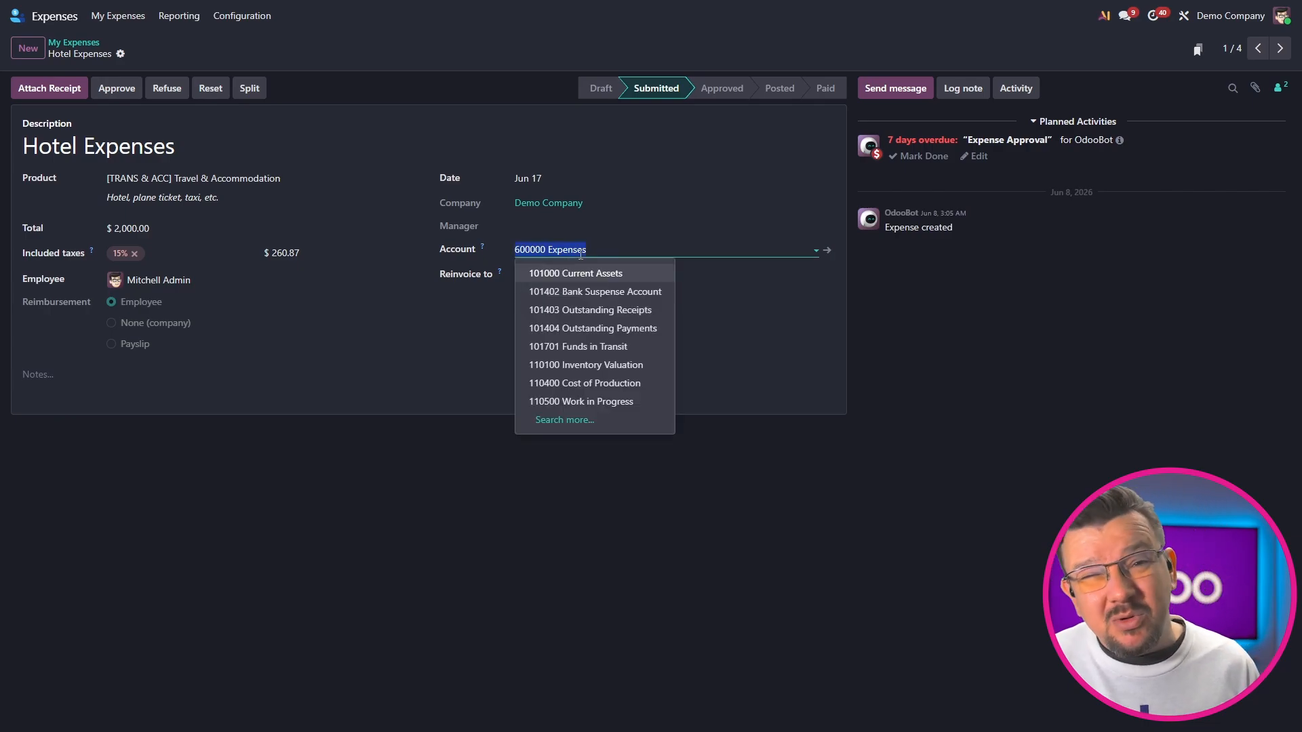
left_click(322, 378)
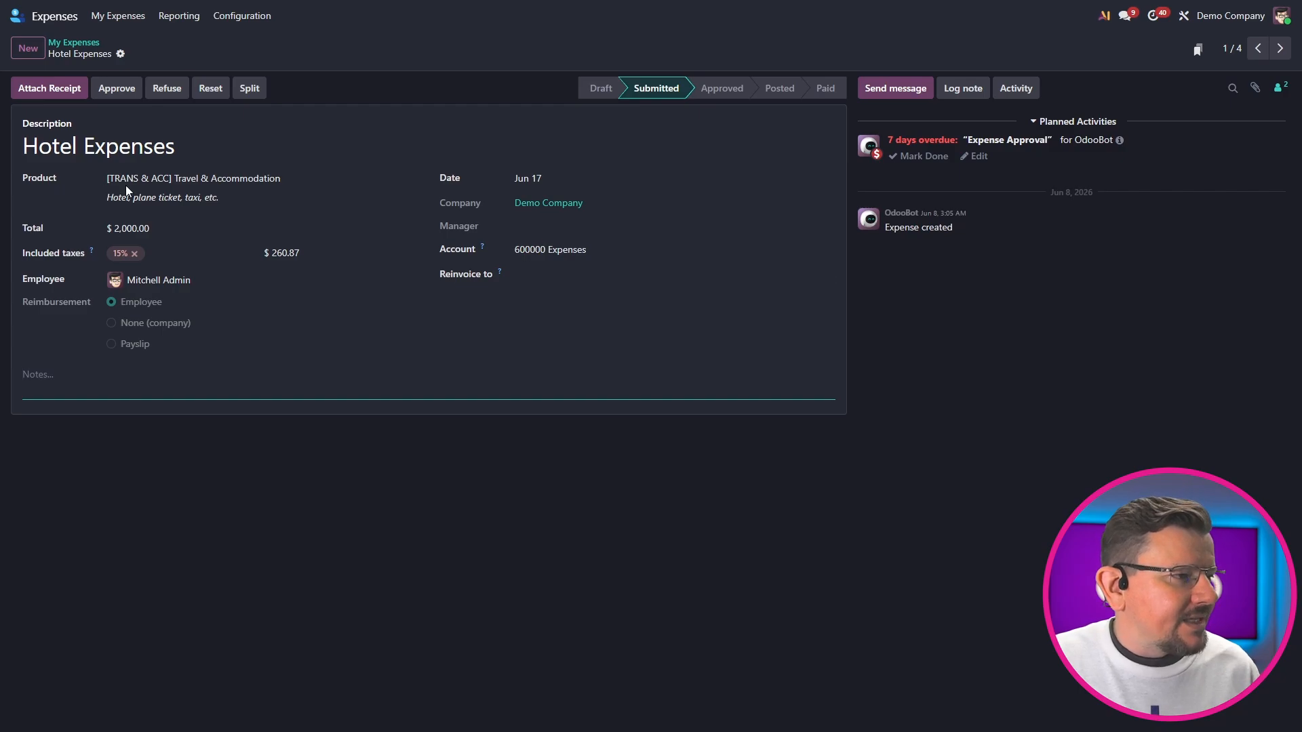
left_click(116, 89)
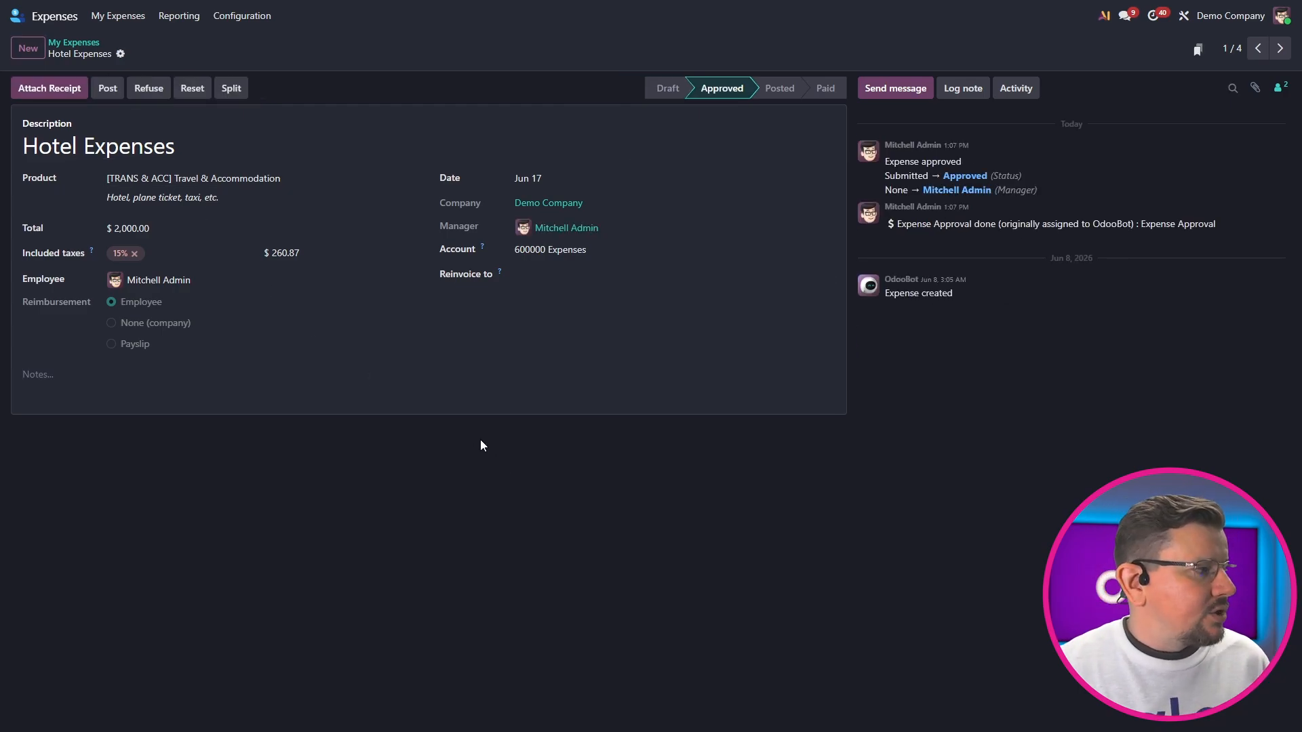
Post the approved Hotel Expenses record to the Expense journal
left_click(110, 91)
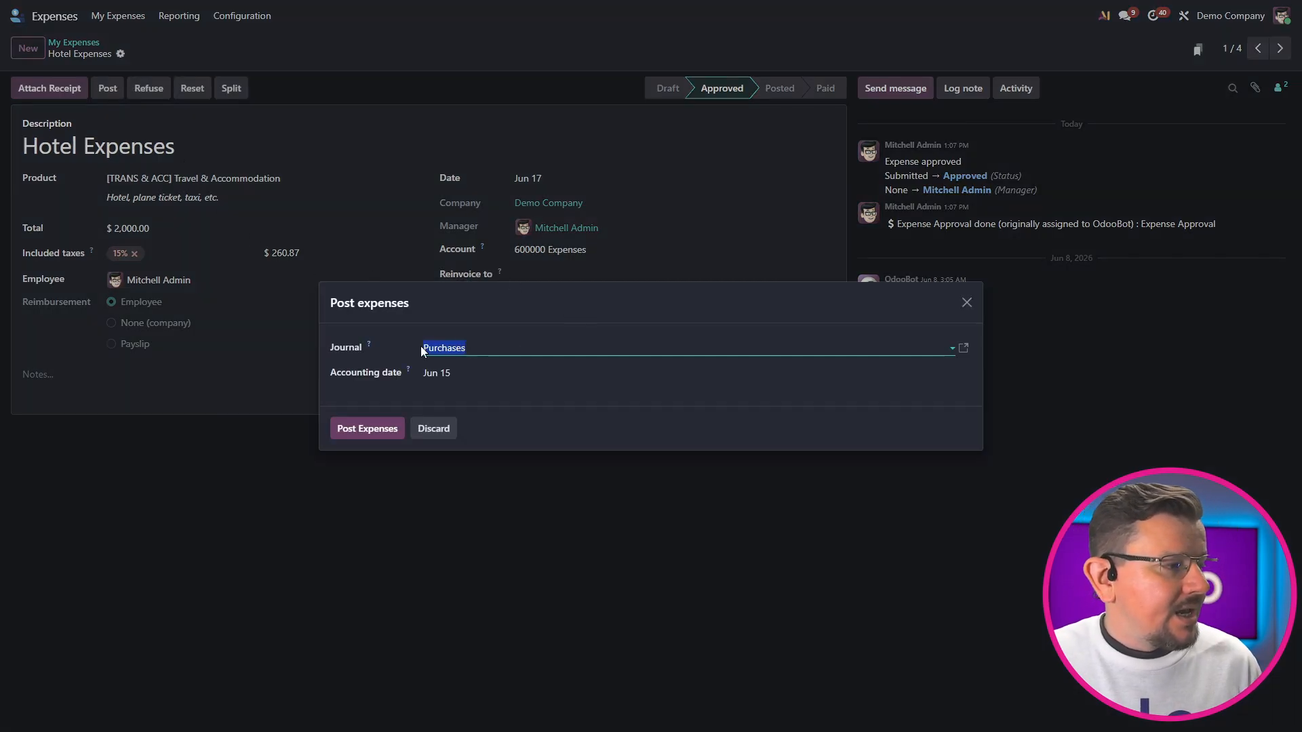
left_click(503, 349)
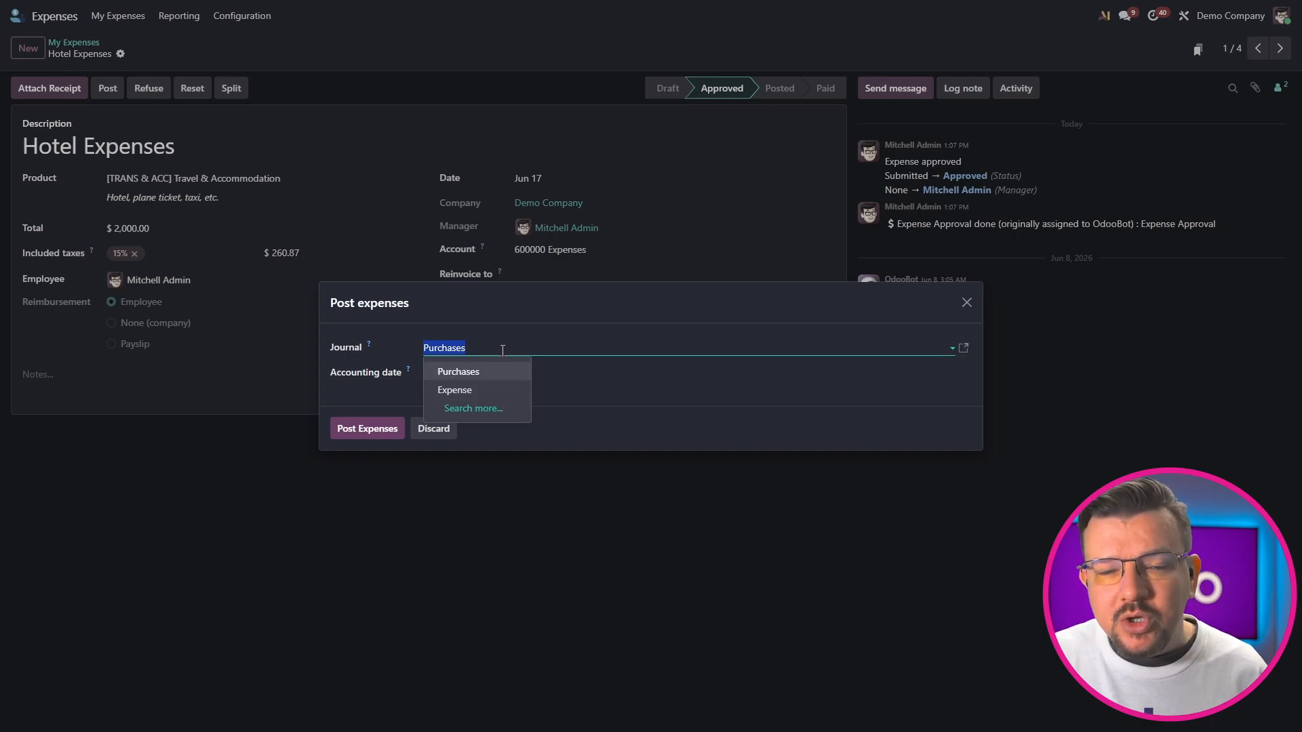
left_click(516, 397)
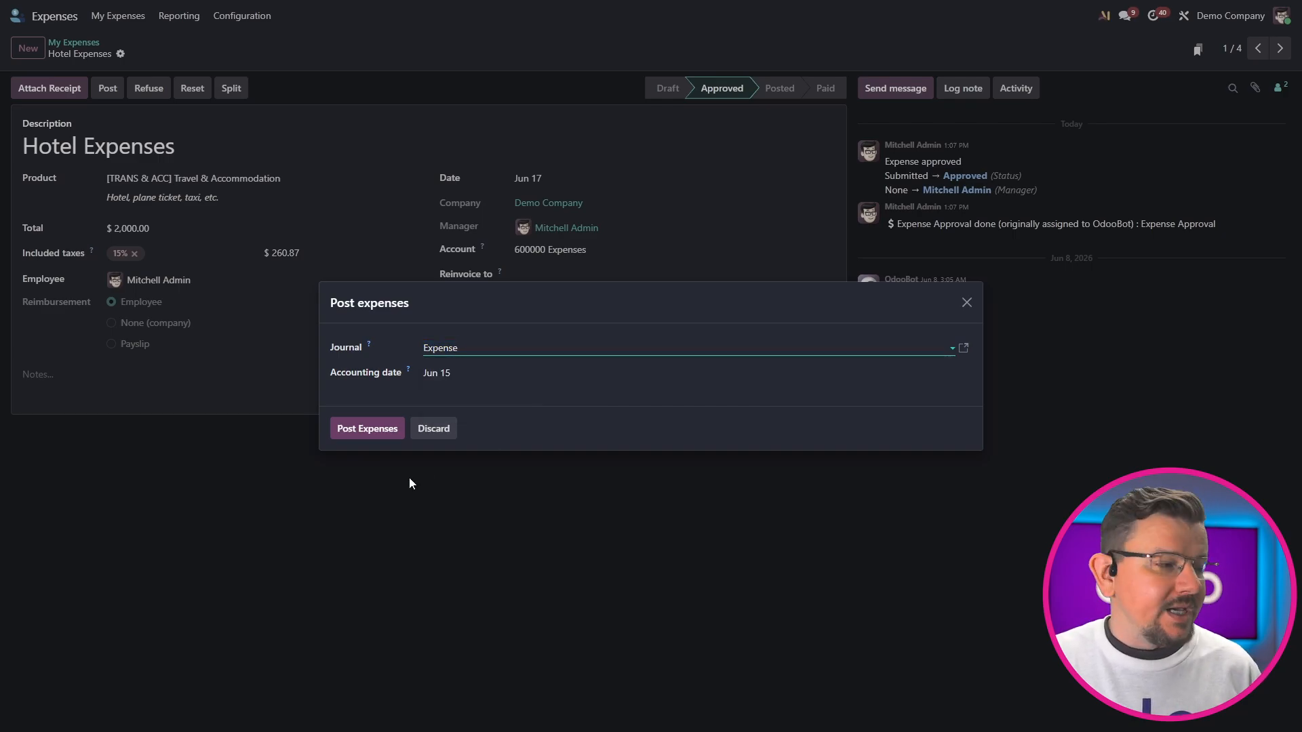
left_click(373, 431)
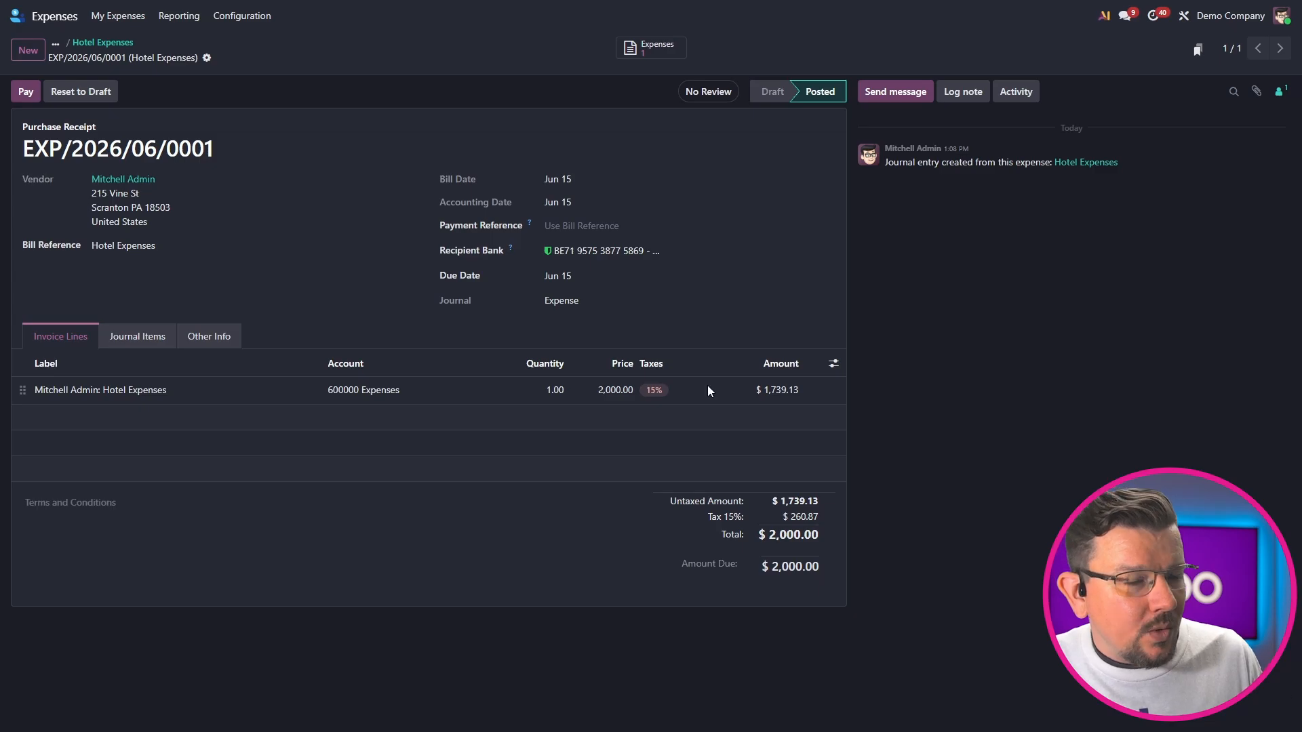
Enable Expense Card in the Expenses settings and save, then agree to its terms and conditions and save the settings again
left_click(55, 16)
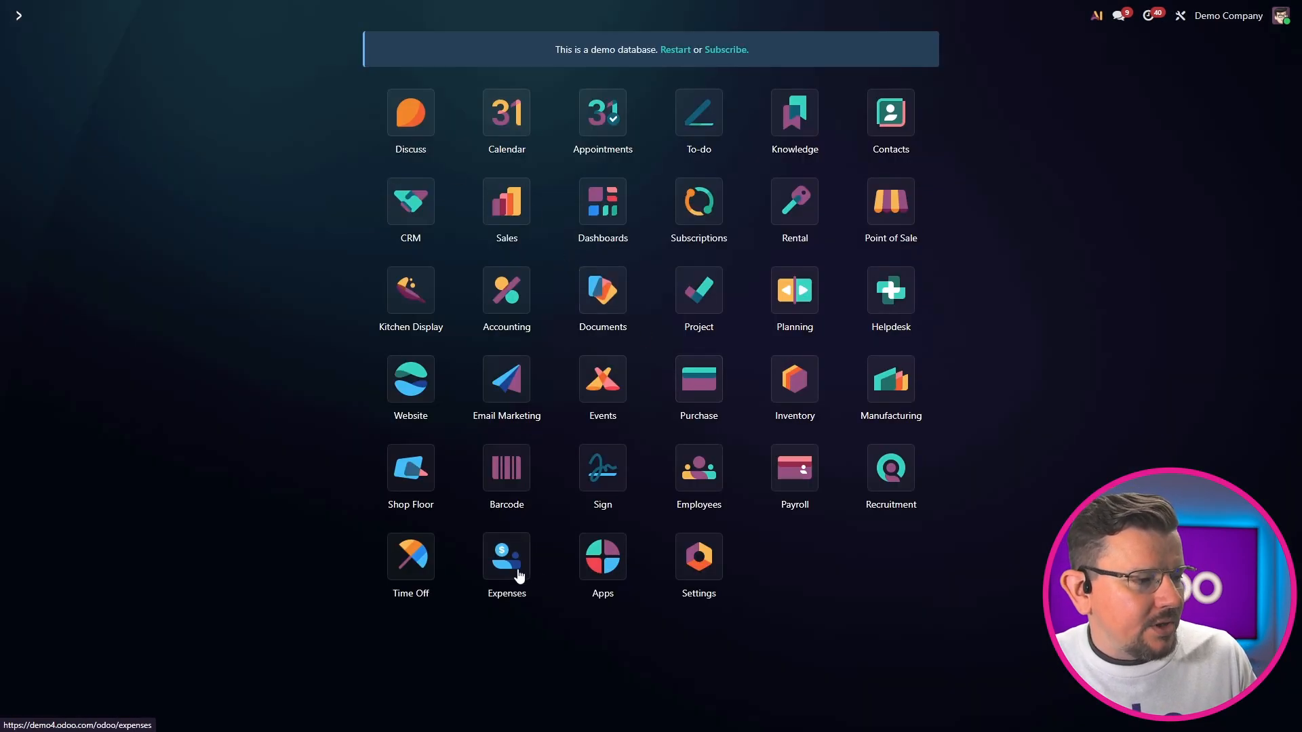
left_click(515, 575)
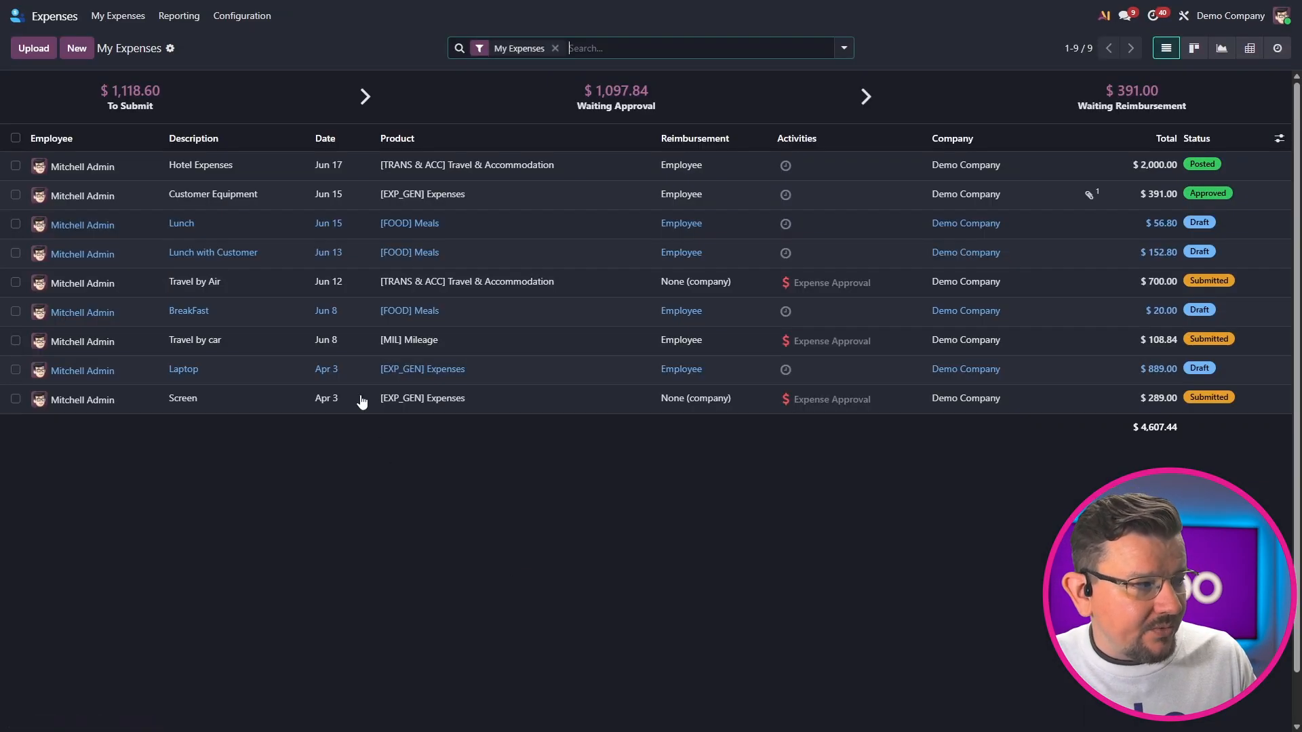
left_click(250, 26)
left_click(251, 43)
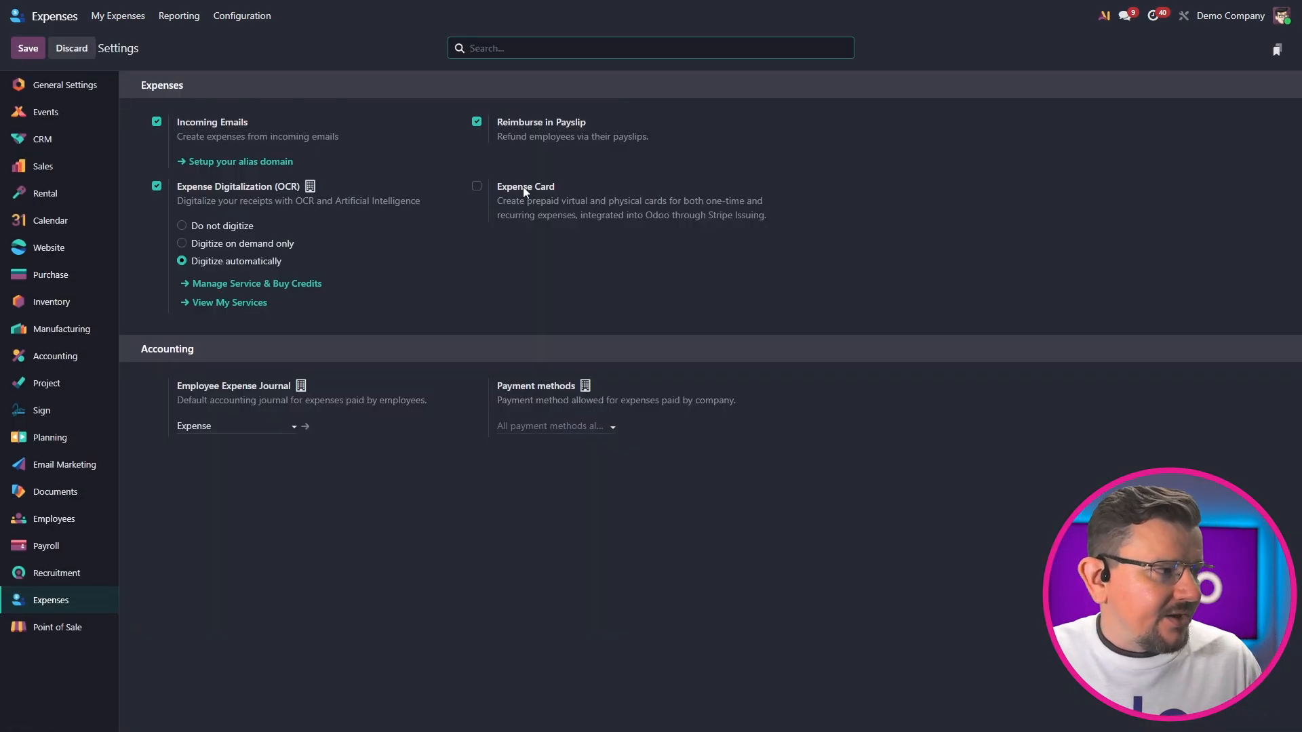
left_click(523, 188)
left_click(33, 51)
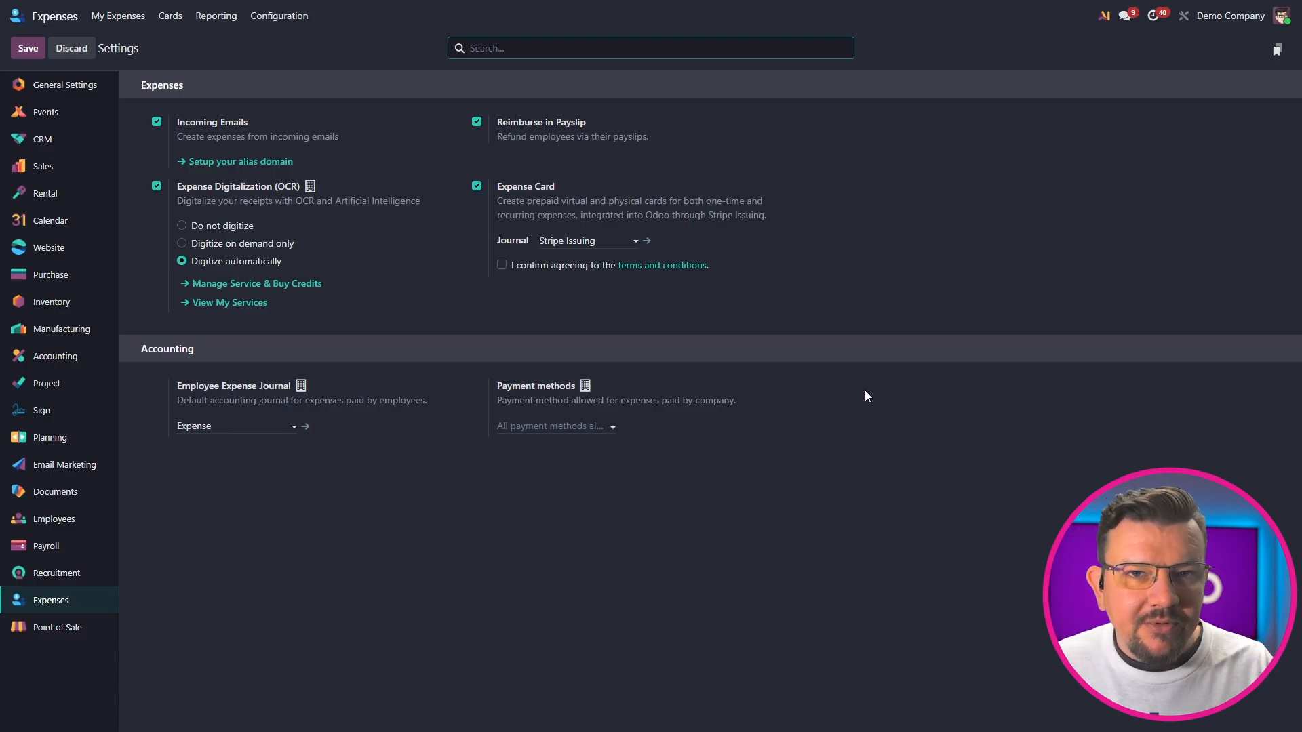
left_click(501, 266)
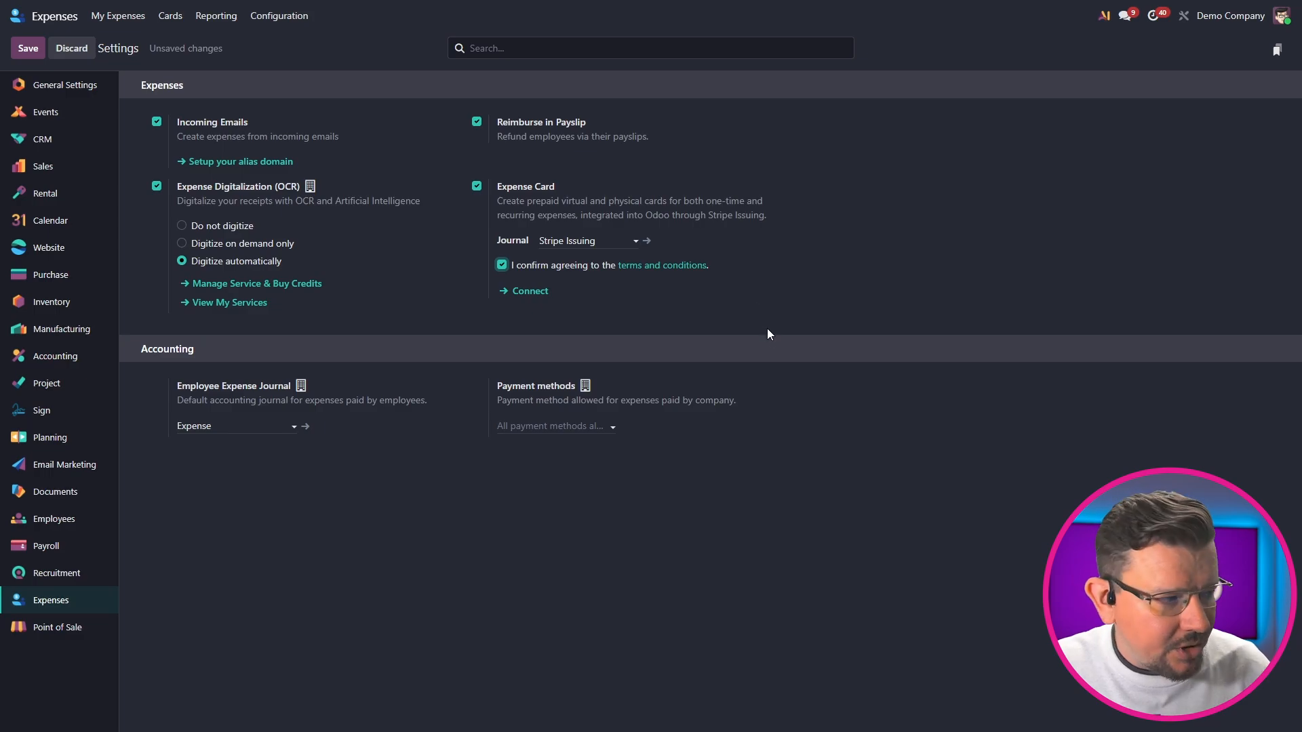
left_click(37, 47)
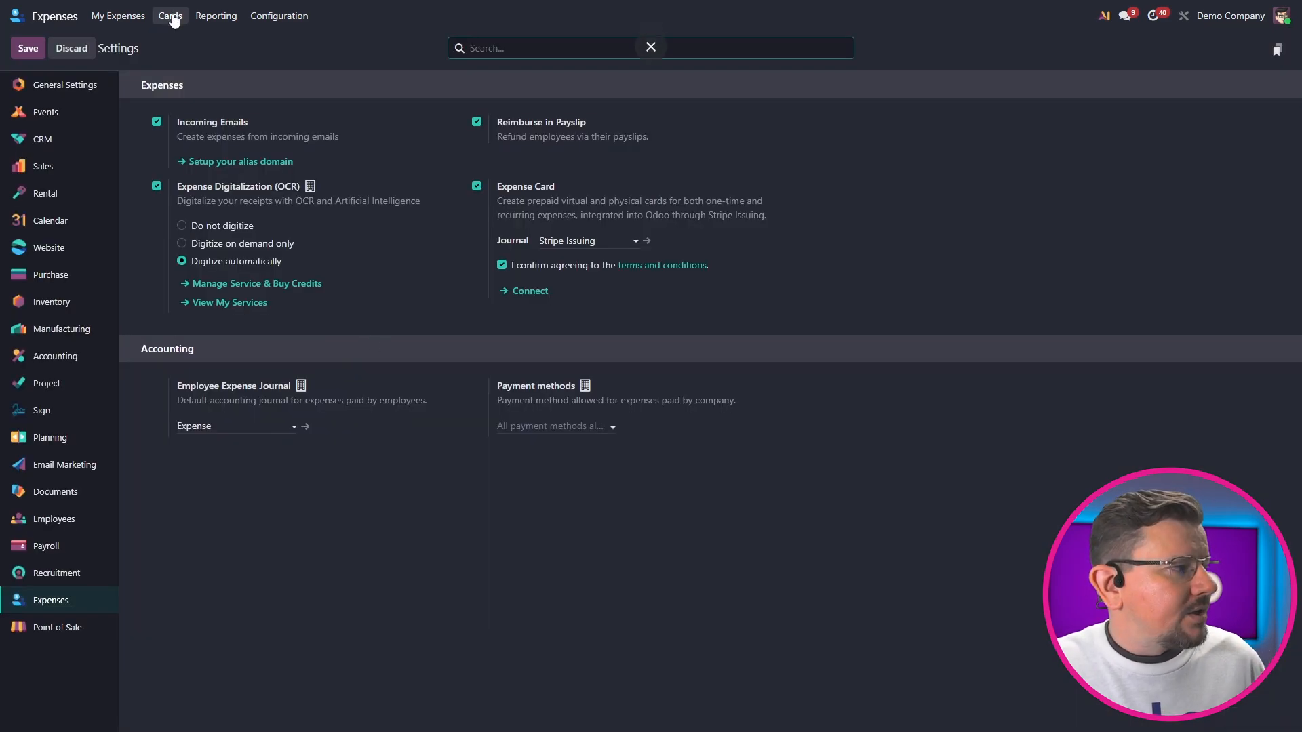
Create a new expense card titled "skdhsdkfjsdfhk", assign the first listed employee as cardholder, and set its type to Physical
left_click(172, 16)
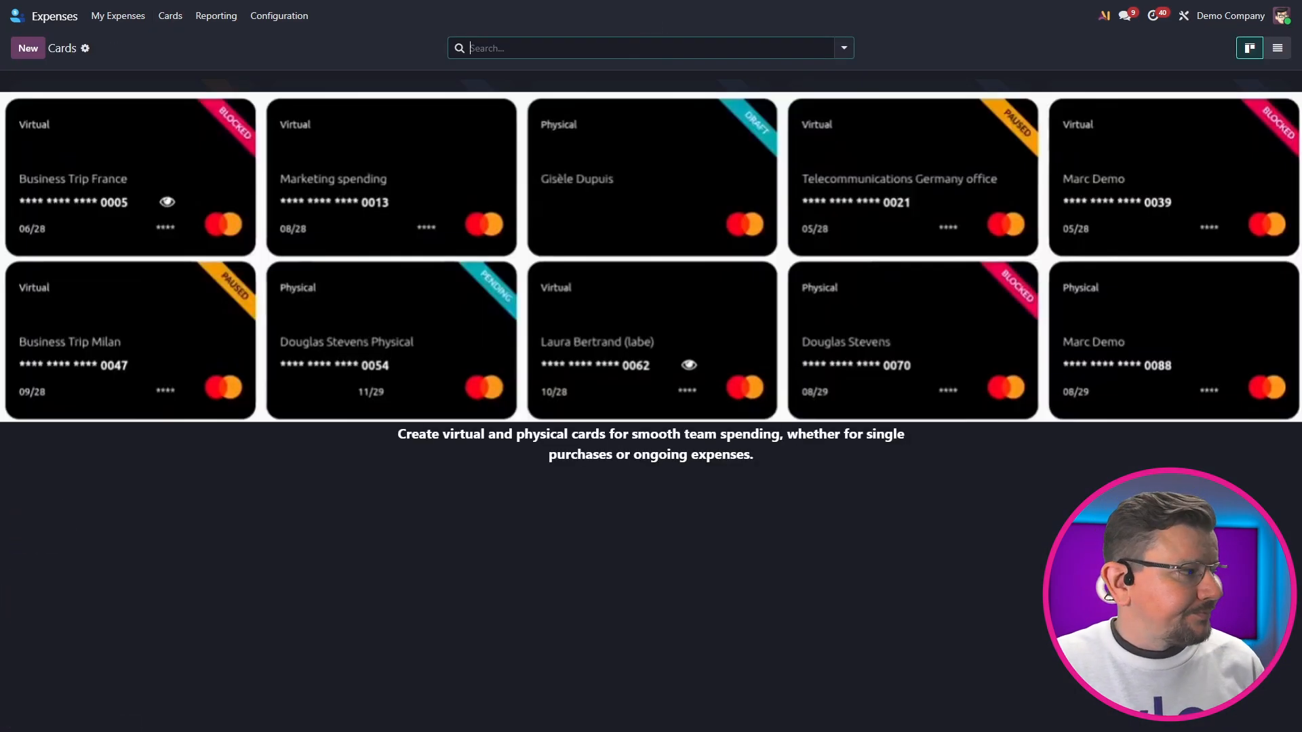
left_click(26, 50)
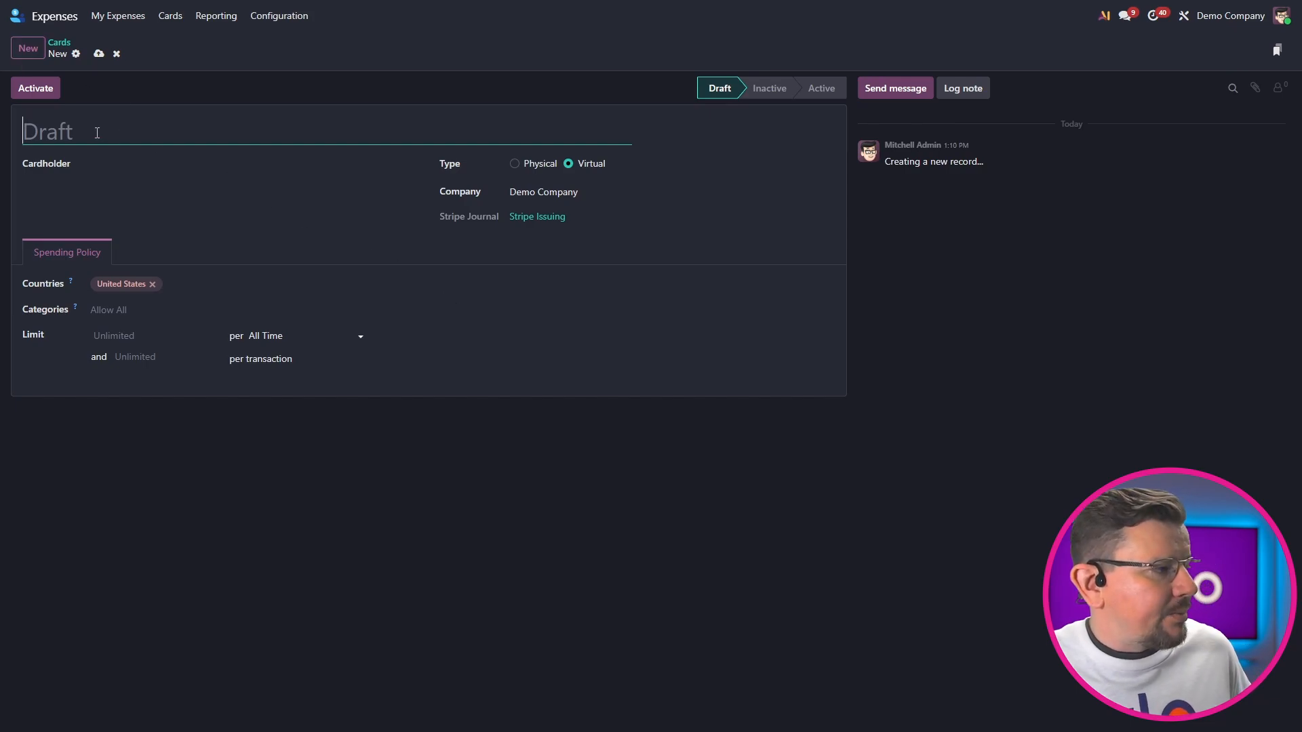
type("skdhsdkfjsdfhk")
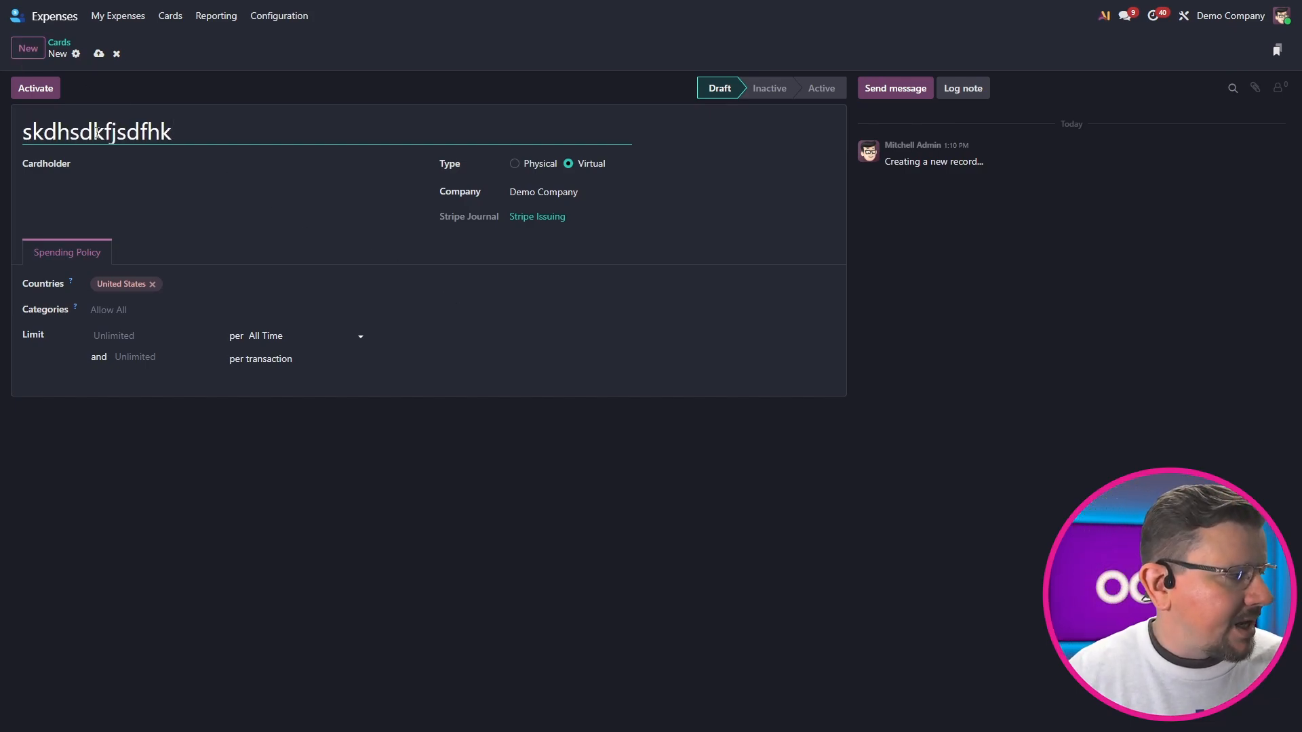
left_click(162, 166)
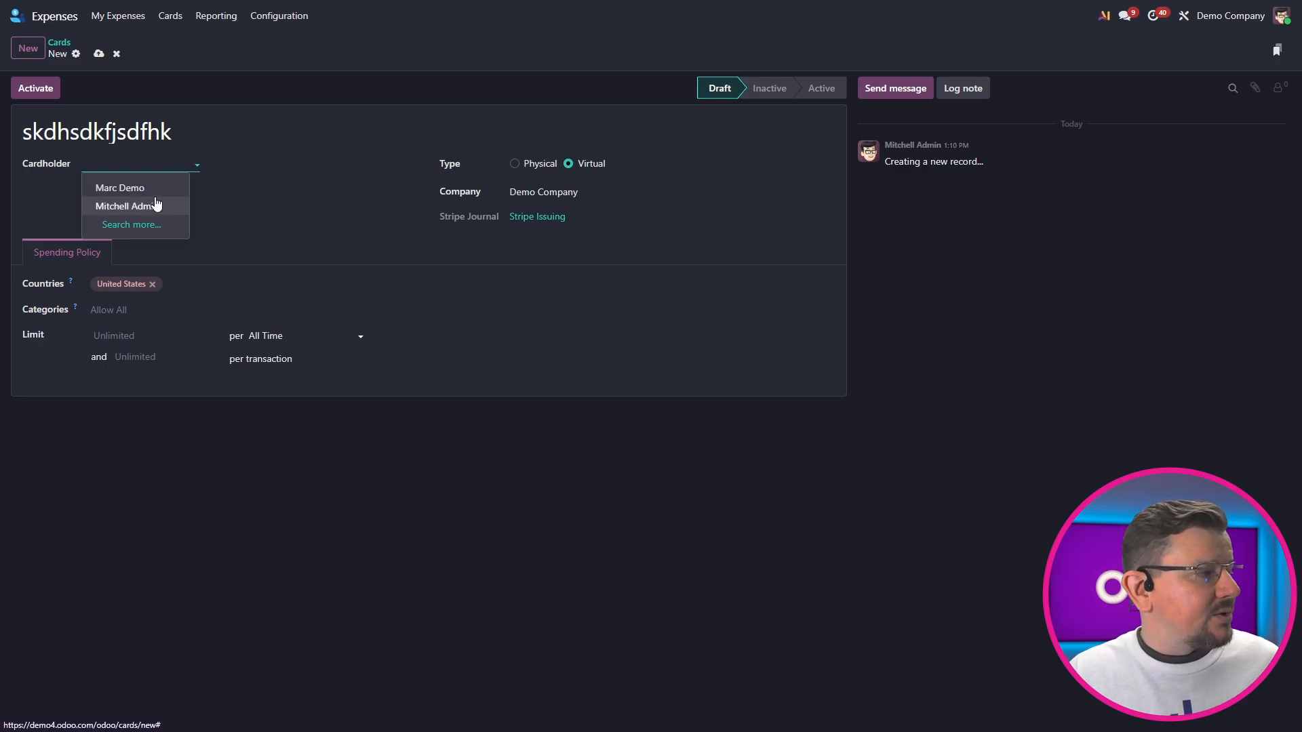
left_click(152, 194)
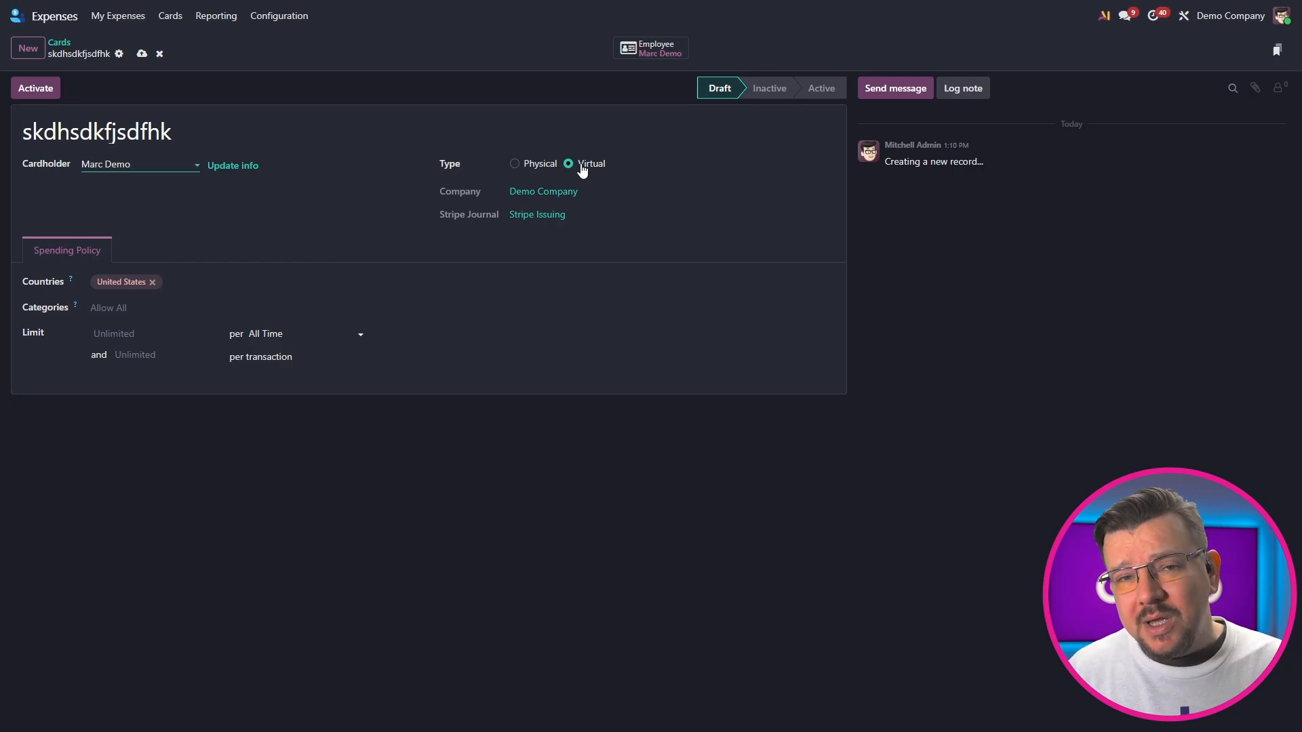
left_click(540, 165)
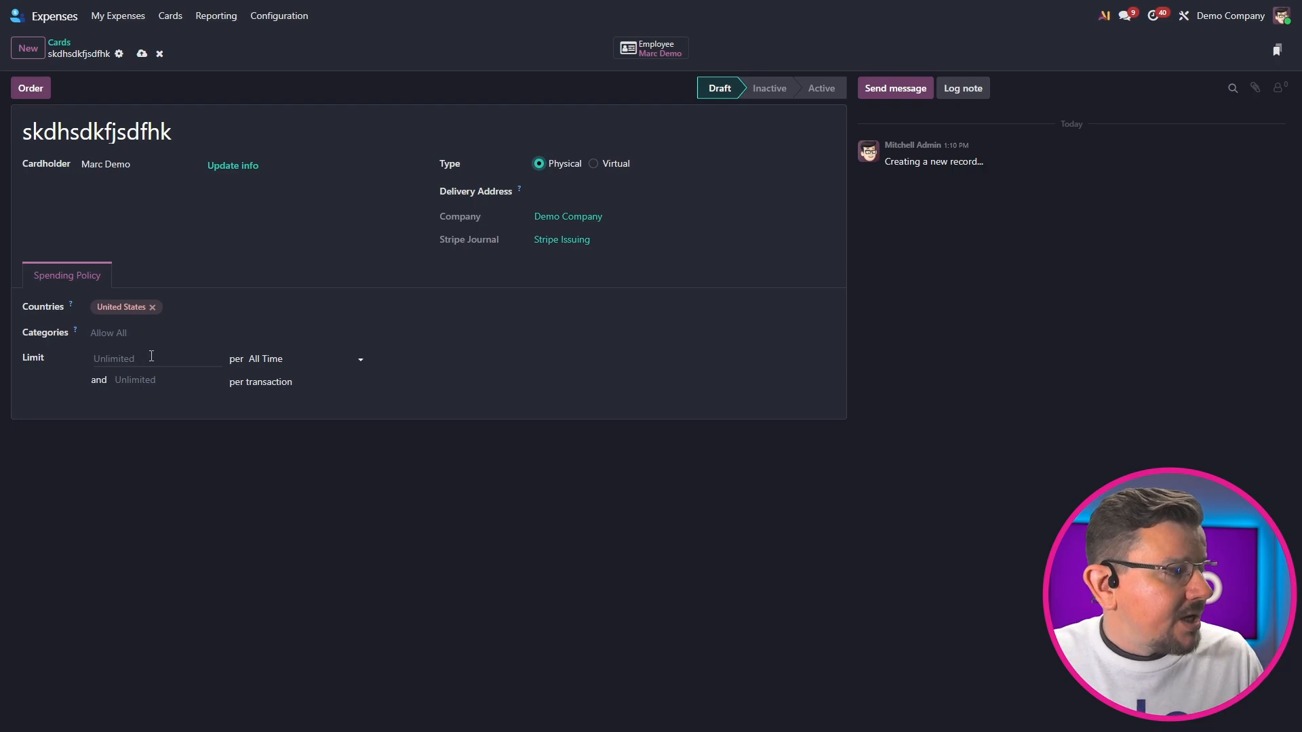
Check the available limit periods and spending categories in the new card's spending policy without changing them
left_click(339, 359)
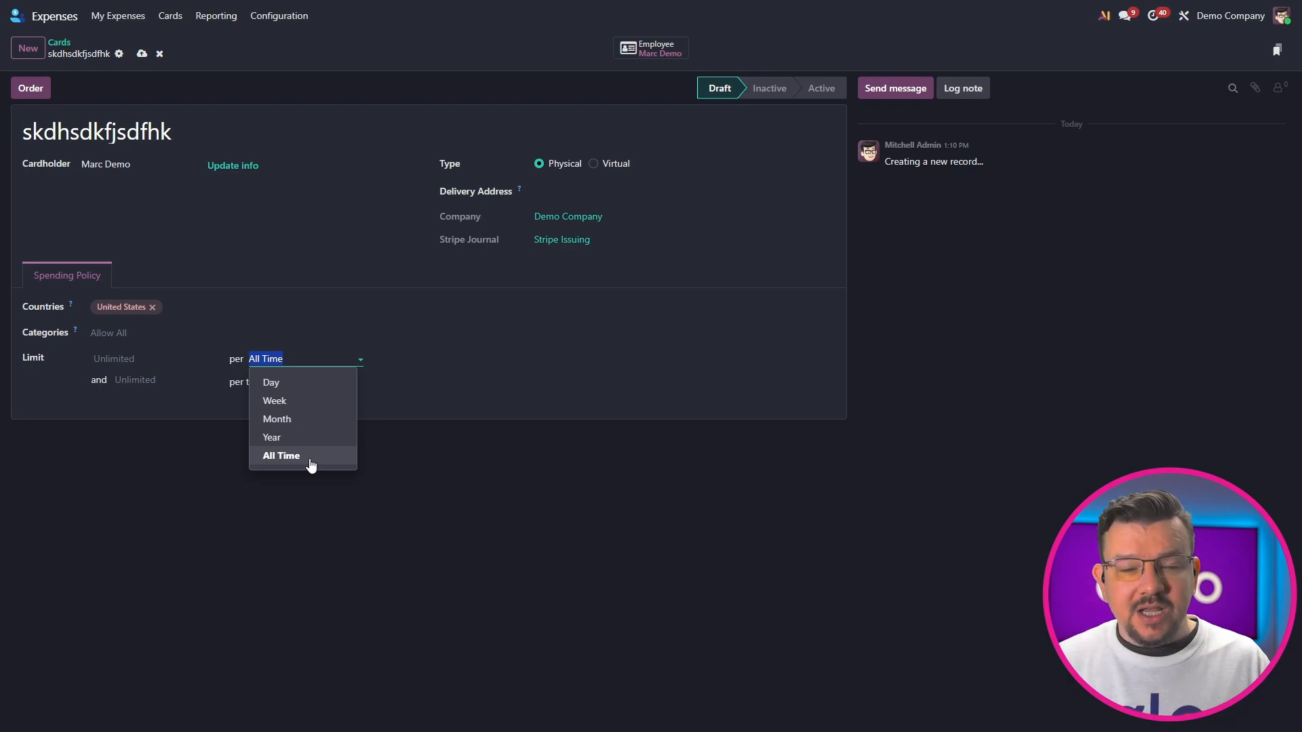
left_click(201, 460)
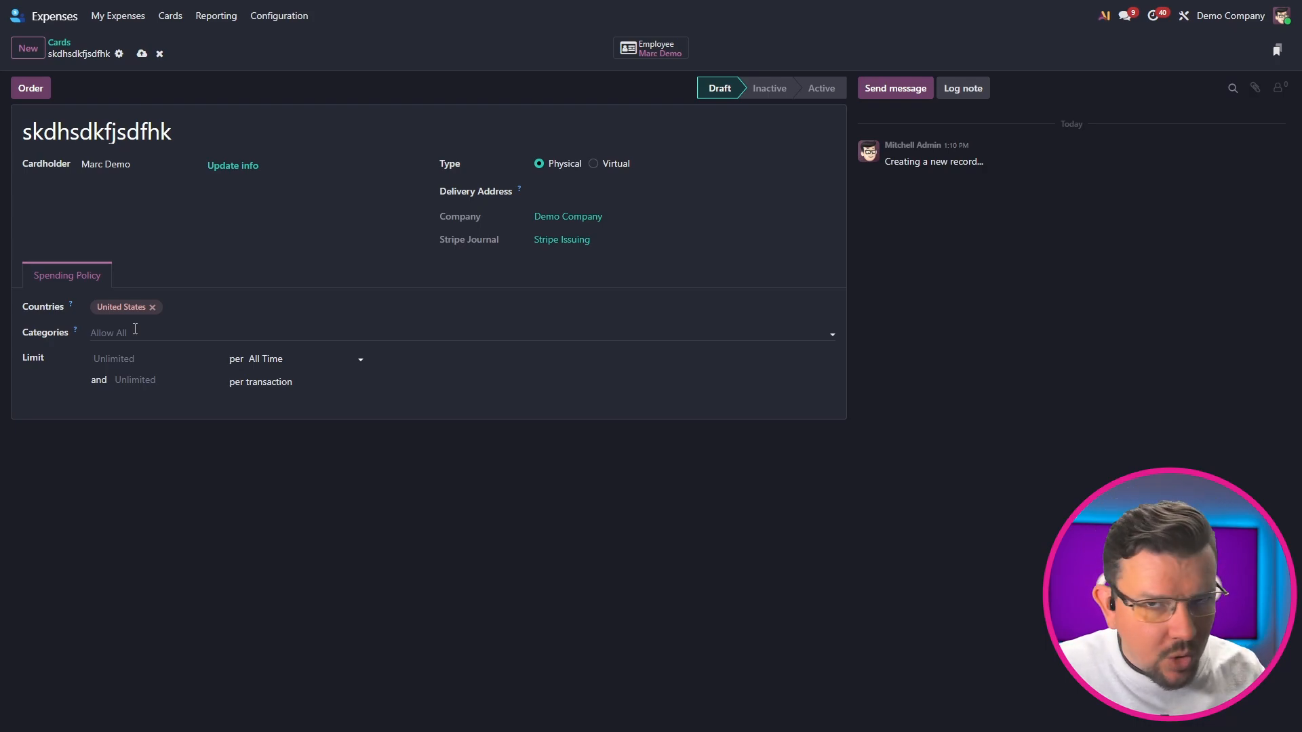
left_click(135, 328)
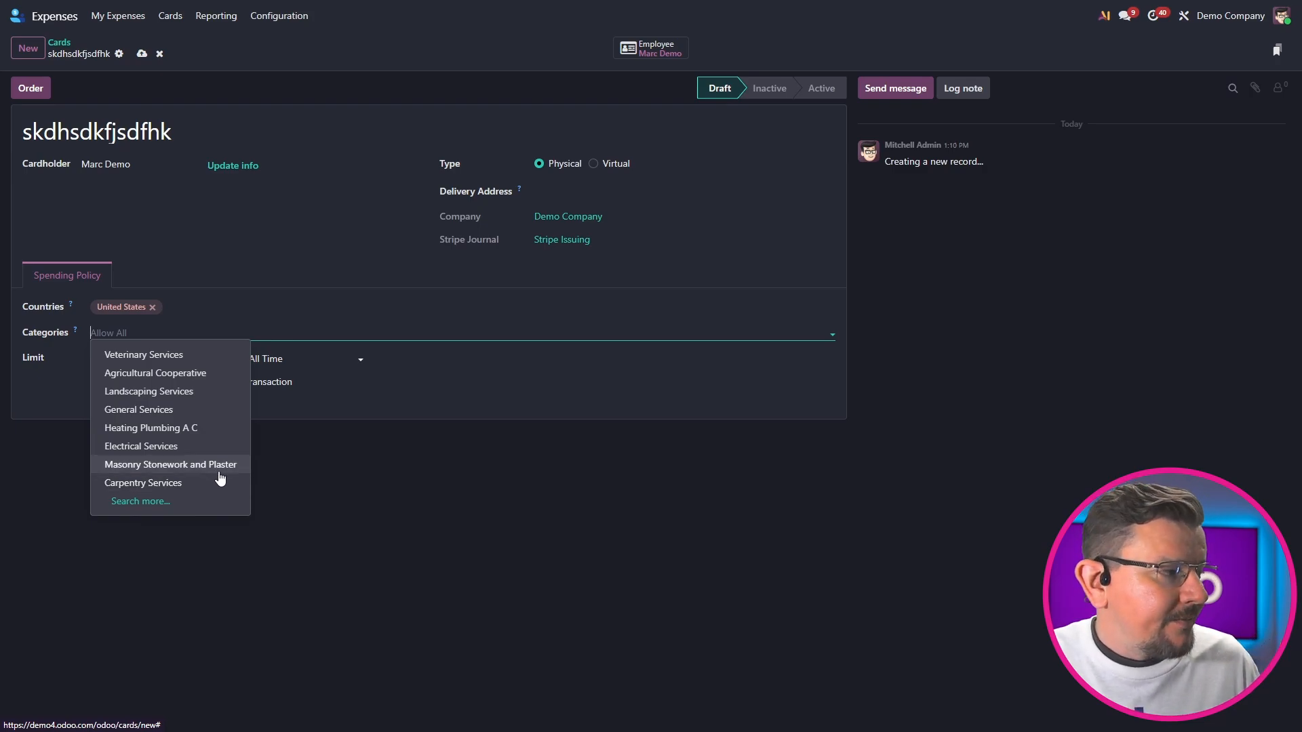
left_click(529, 574)
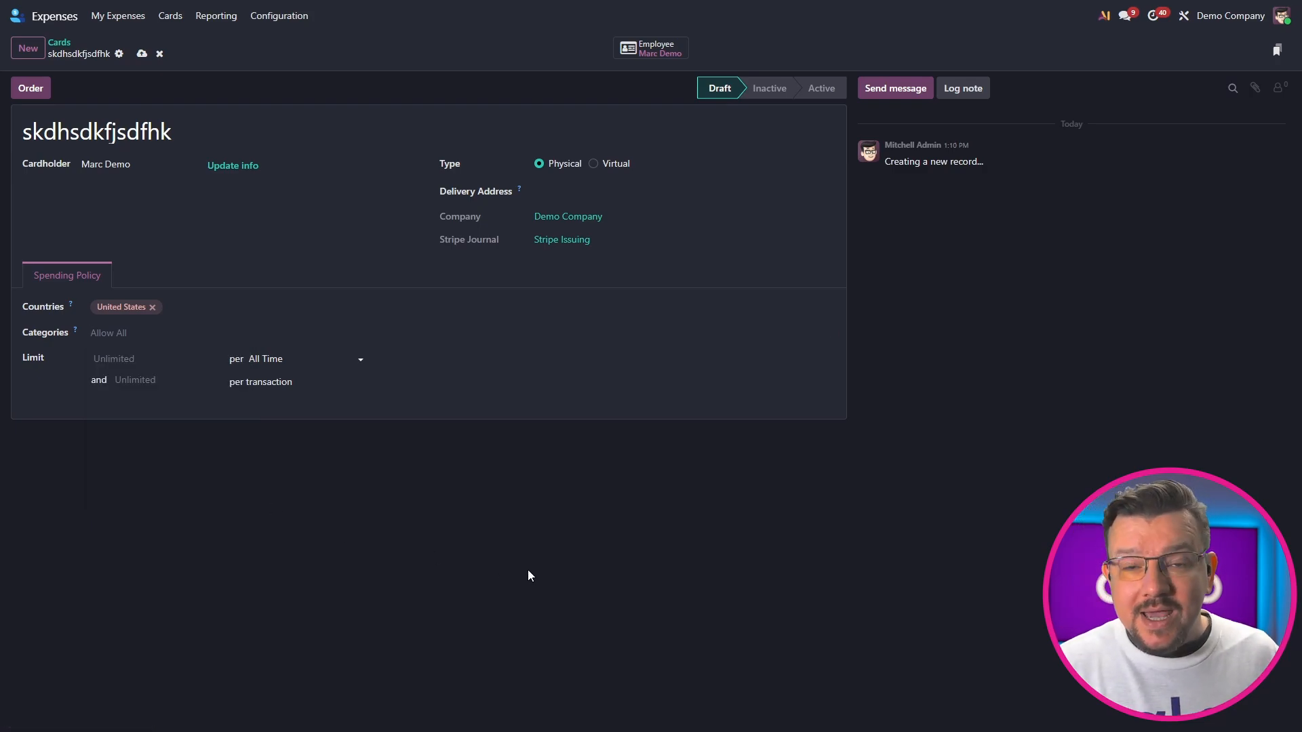